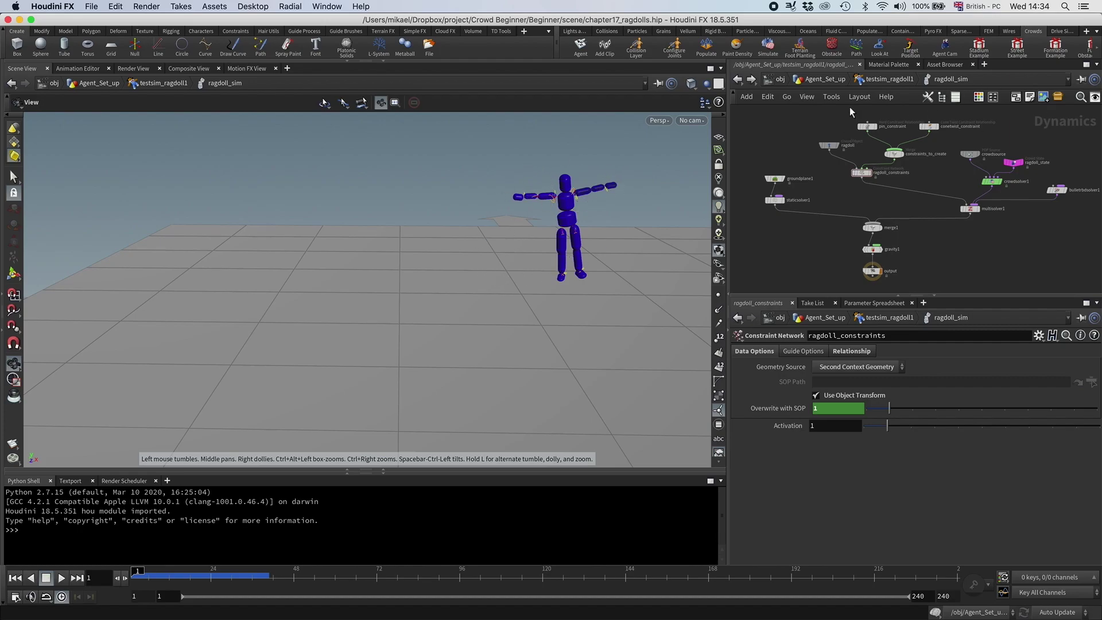
# - Leave the ragdoll test simulation, open the CROWD network and move dopnet1 away from the attribvop1 chain
pyautogui.click(838, 78)
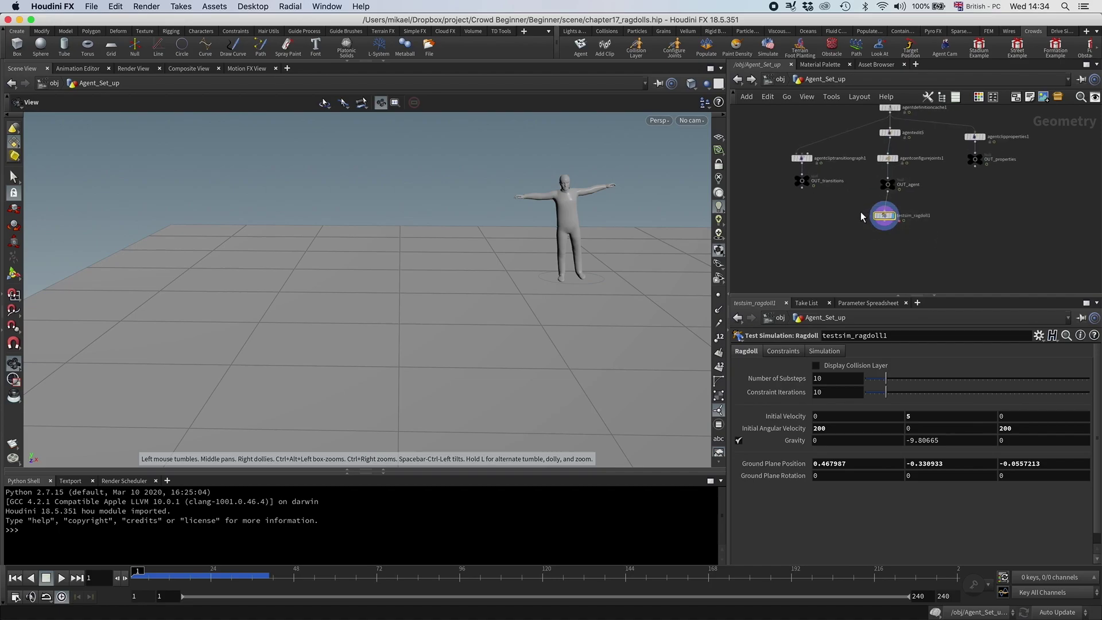
pyautogui.press('BackSpace')
pyautogui.click(780, 80)
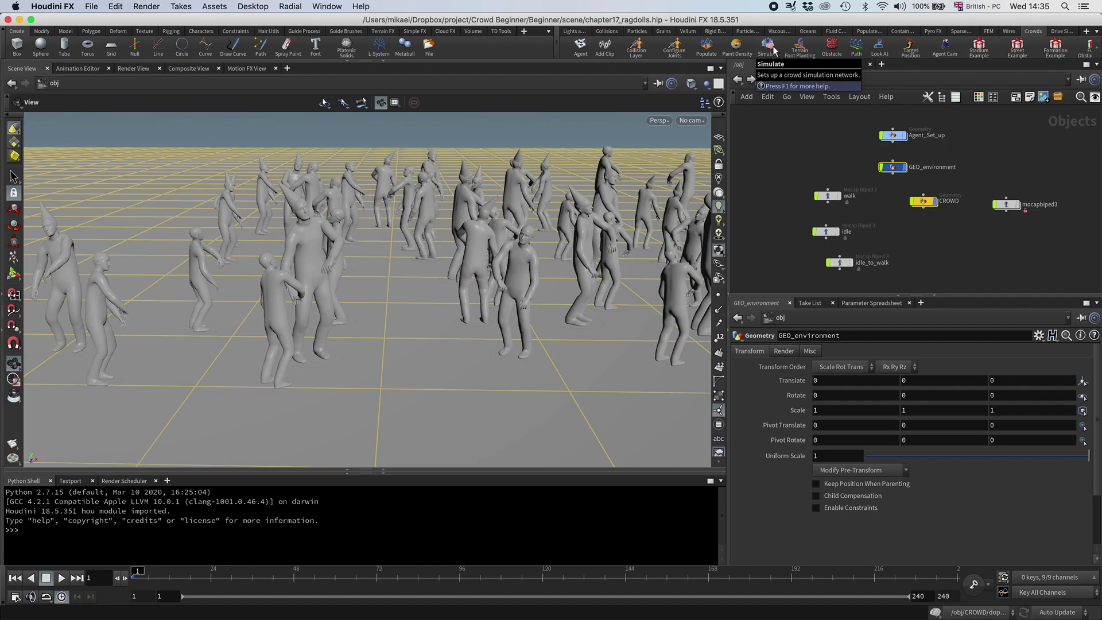
pyautogui.doubleClick(924, 201)
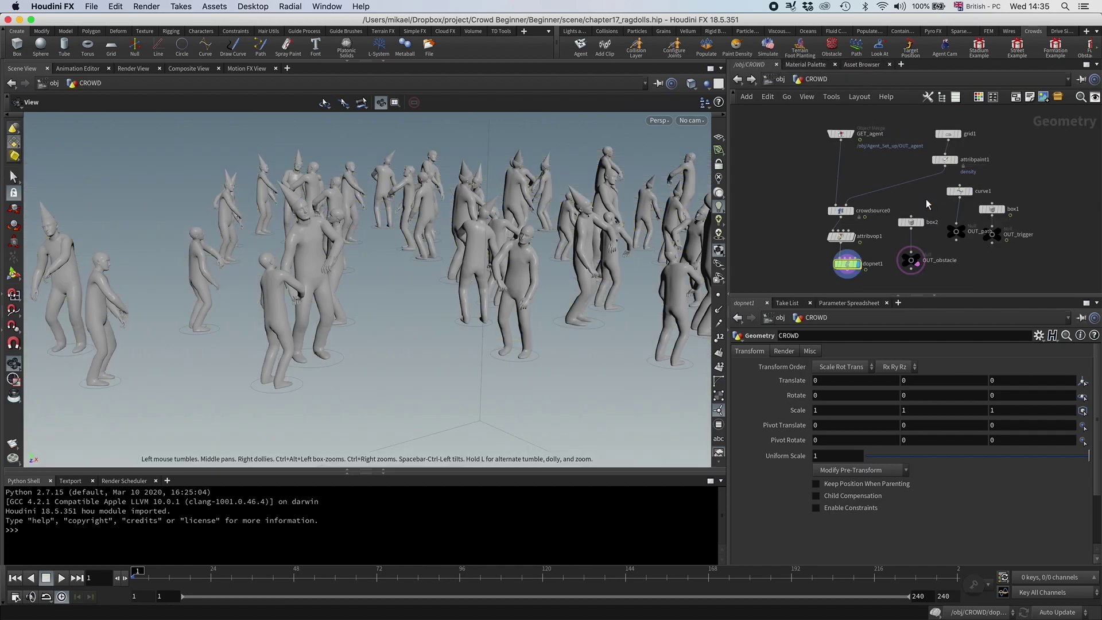
pyautogui.moveTo(887, 223); pyautogui.dragTo(890, 146, button='middle')
pyautogui.moveTo(842, 189); pyautogui.dragTo(998, 244)
# - Add a Null node connected below attribvop1 and name it OUT_crowd
pyautogui.press('Tab')
pyautogui.write('null')
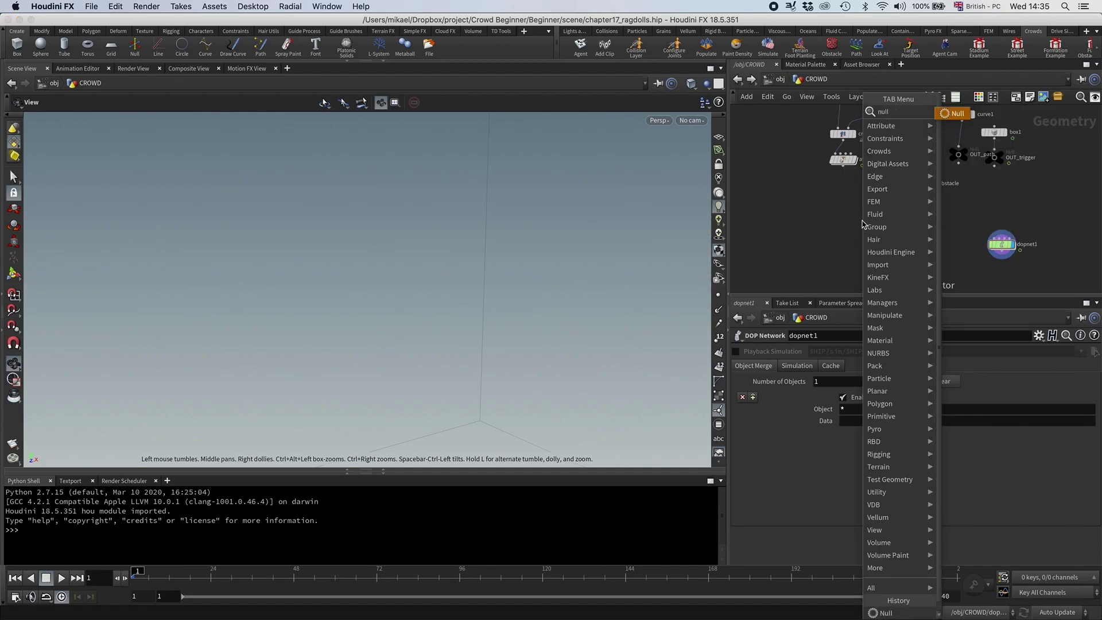
pyautogui.press('Return')
pyautogui.click(846, 208)
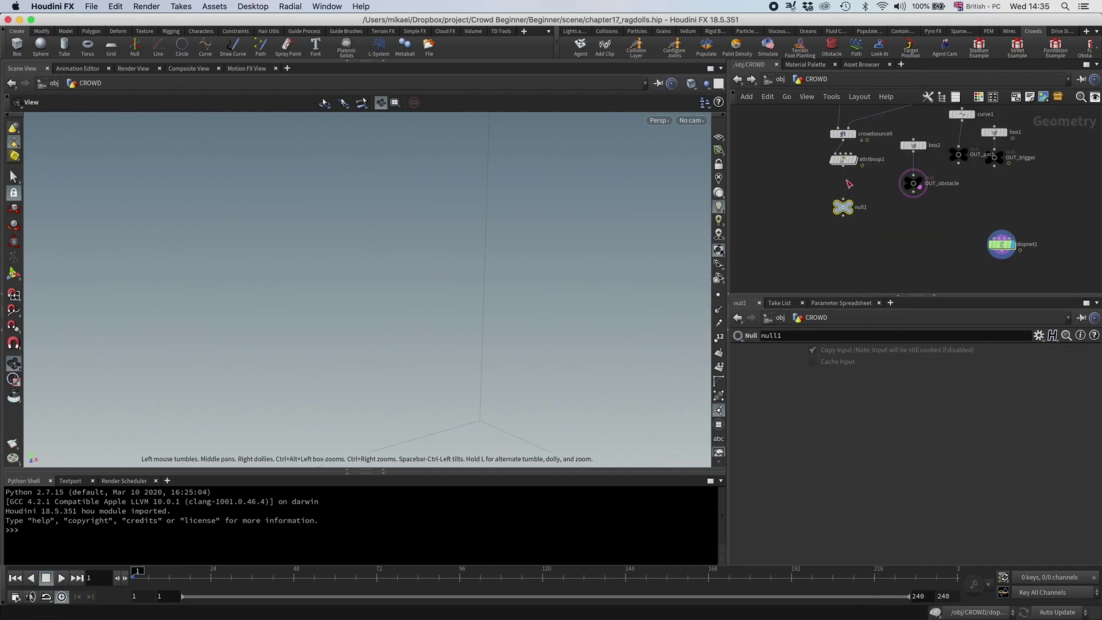
pyautogui.write('OUT_crowd')
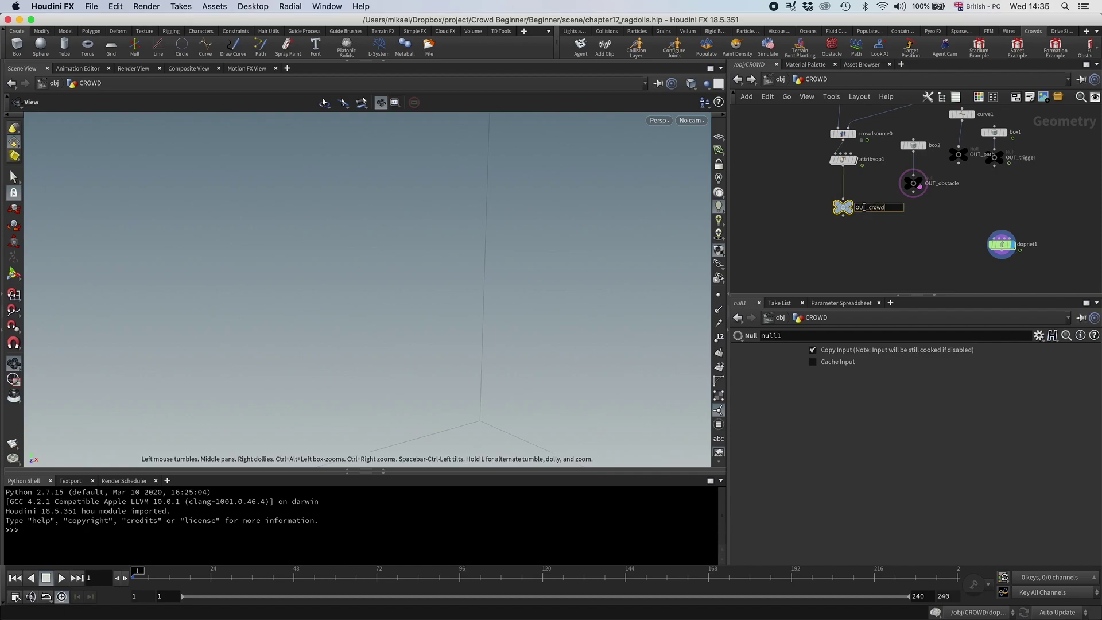
pyautogui.press('Return')
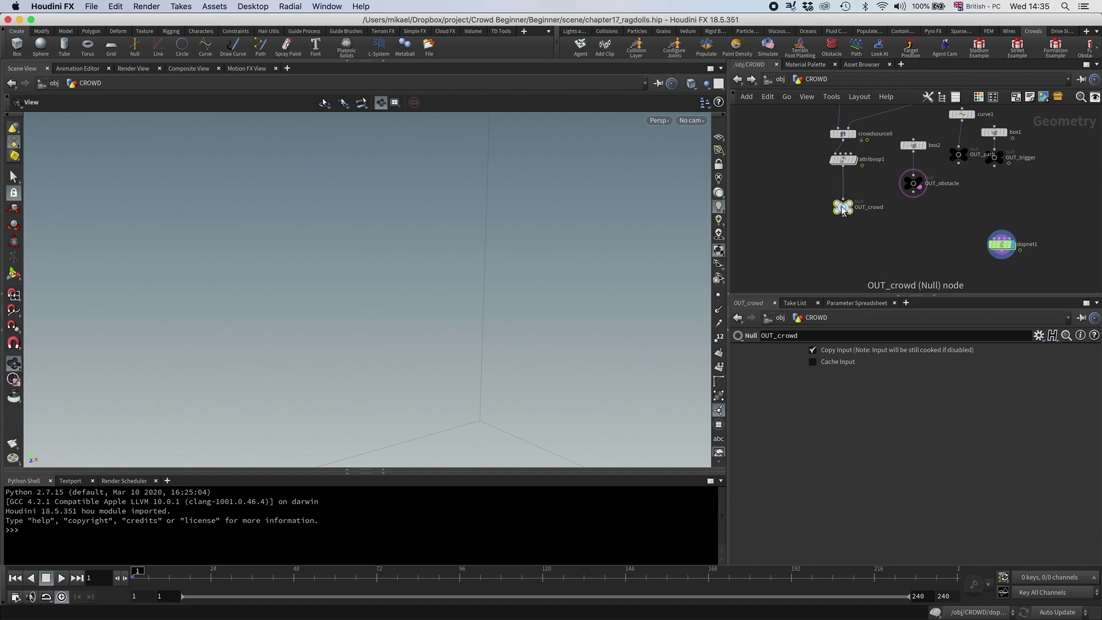
# - Color the OUT_crowd null black and make it the displayed node of the CROWD network
pyautogui.press('c')
pyautogui.press('c')
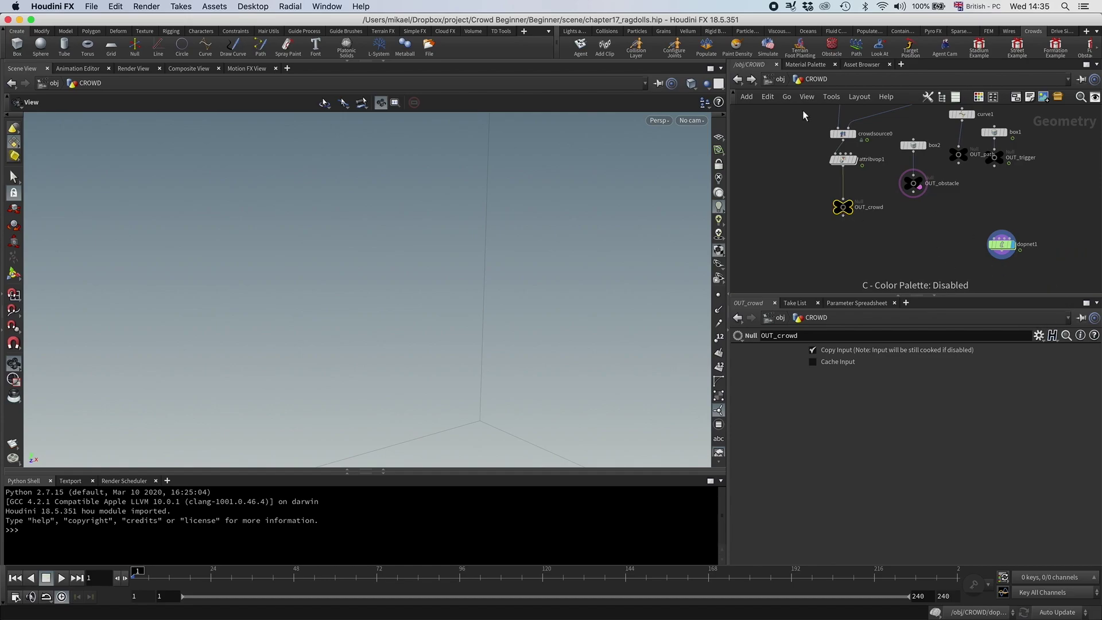
pyautogui.click(851, 204)
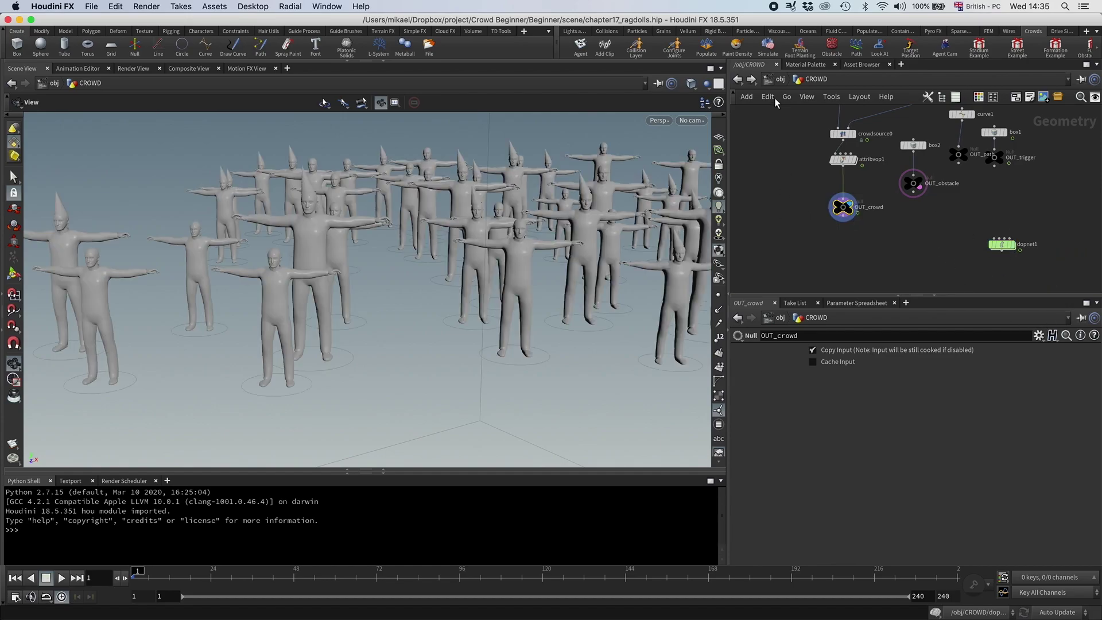
# - Run the crowd Simulate tool at object level with CROWD as the crowd source, adding only the ragdoll state
pyautogui.click(778, 80)
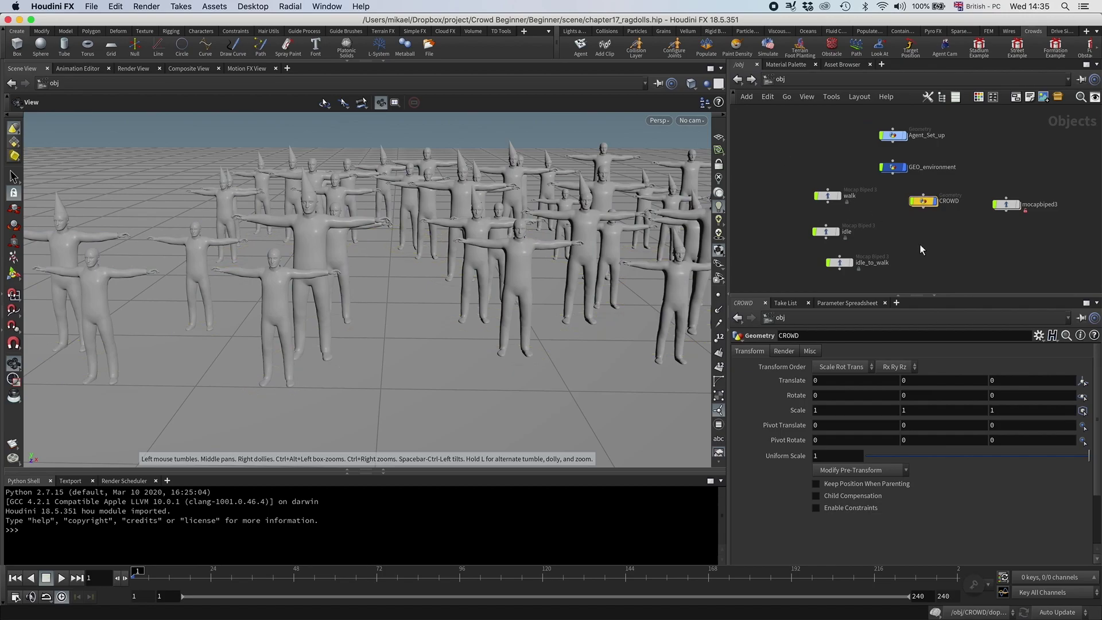
pyautogui.click(768, 46)
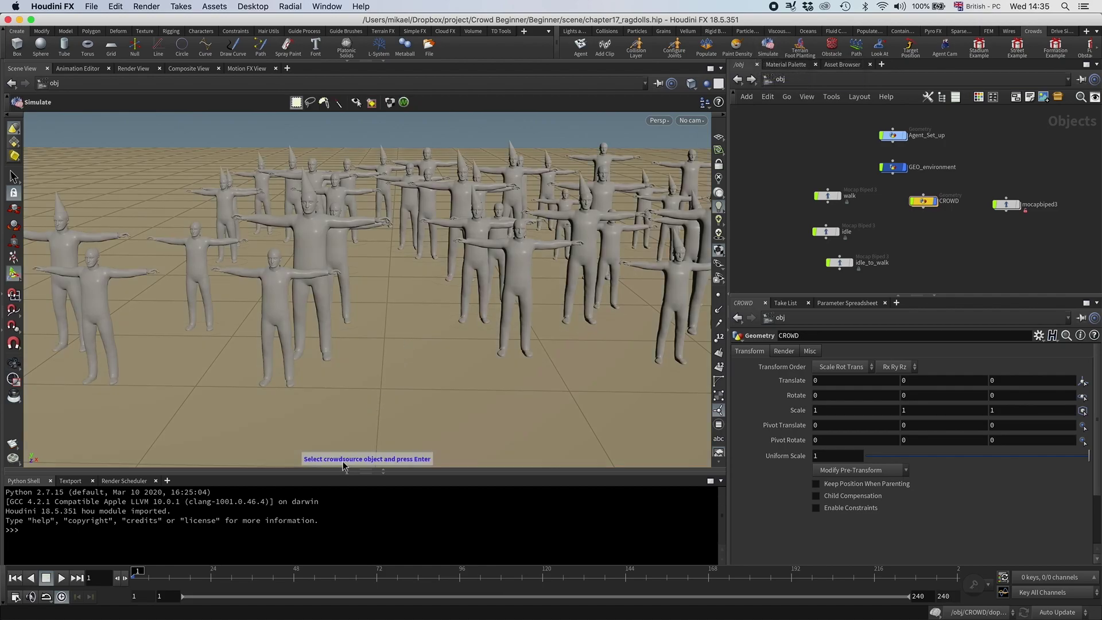
pyautogui.press('Return')
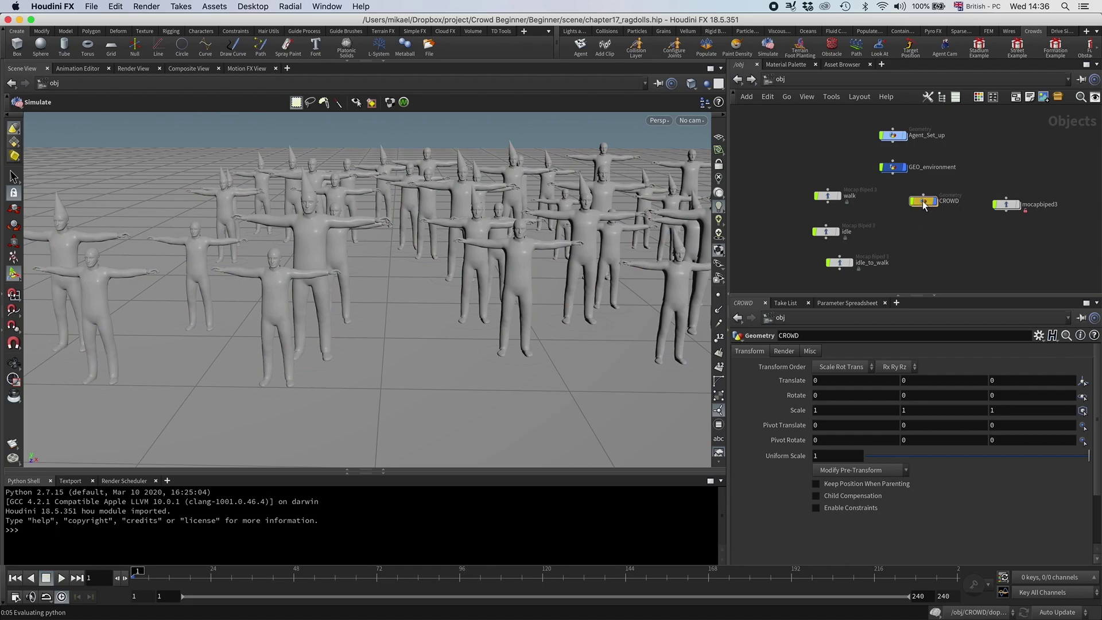
pyautogui.click(923, 203)
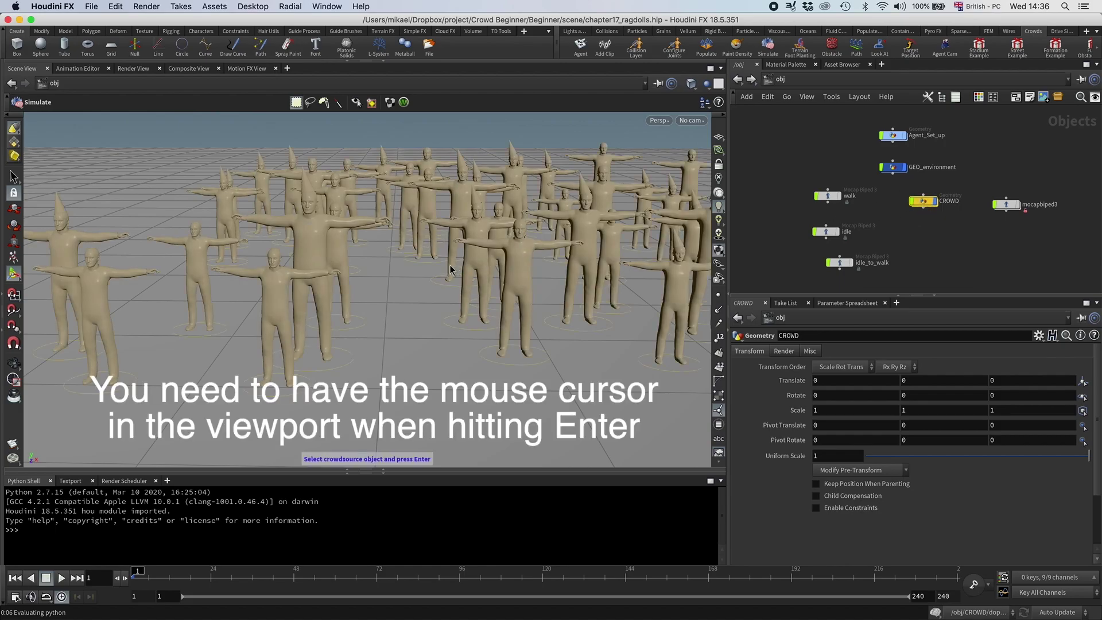
pyautogui.press('Return')
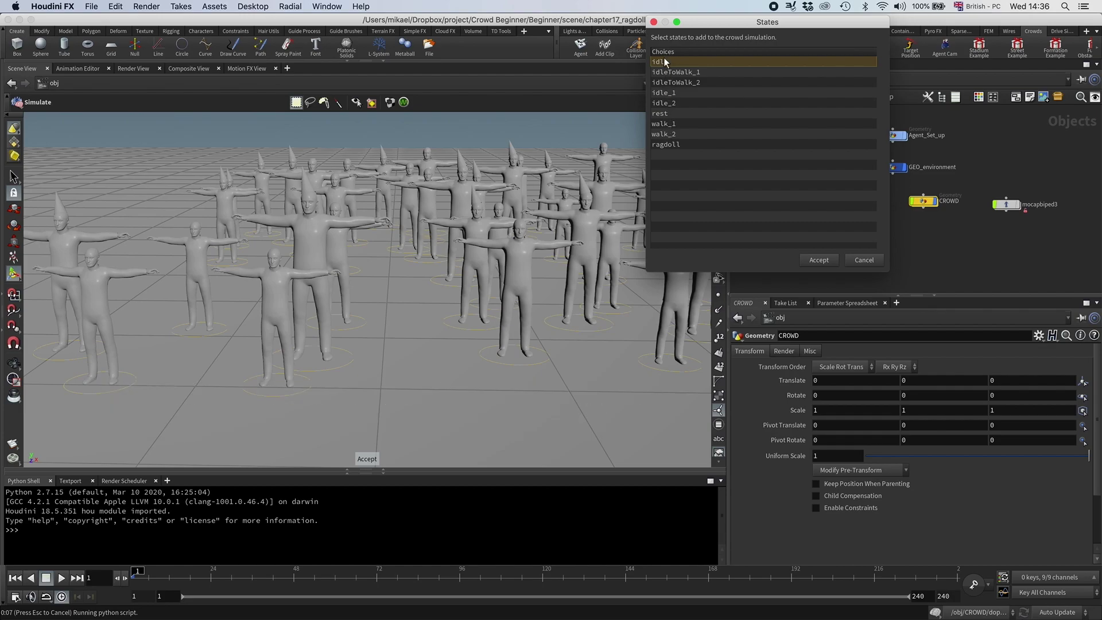
pyautogui.click(670, 145)
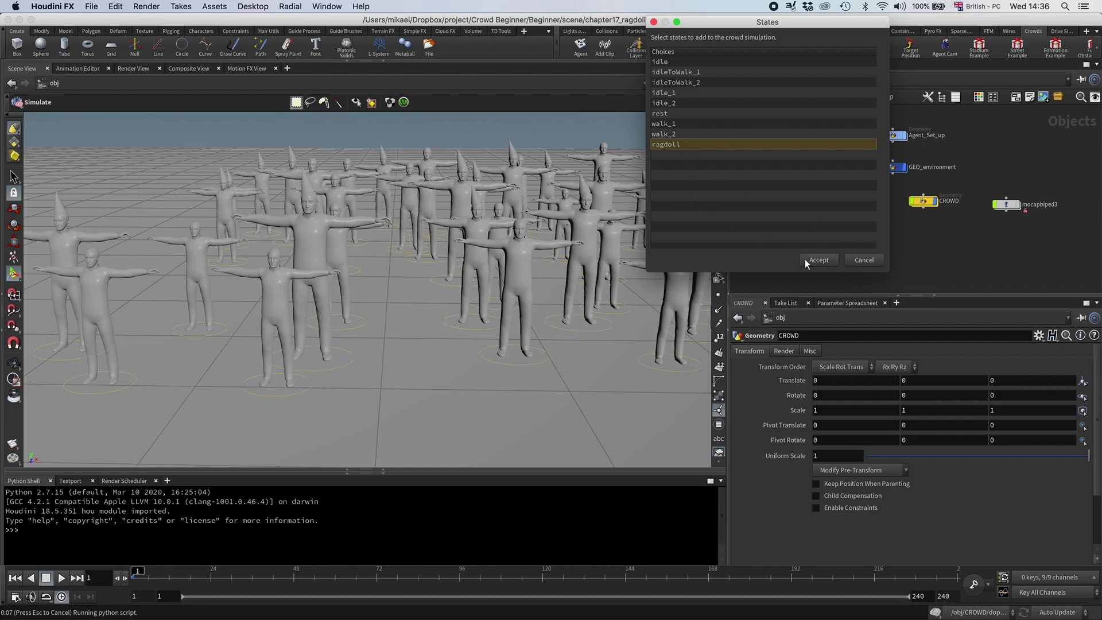
pyautogui.click(819, 260)
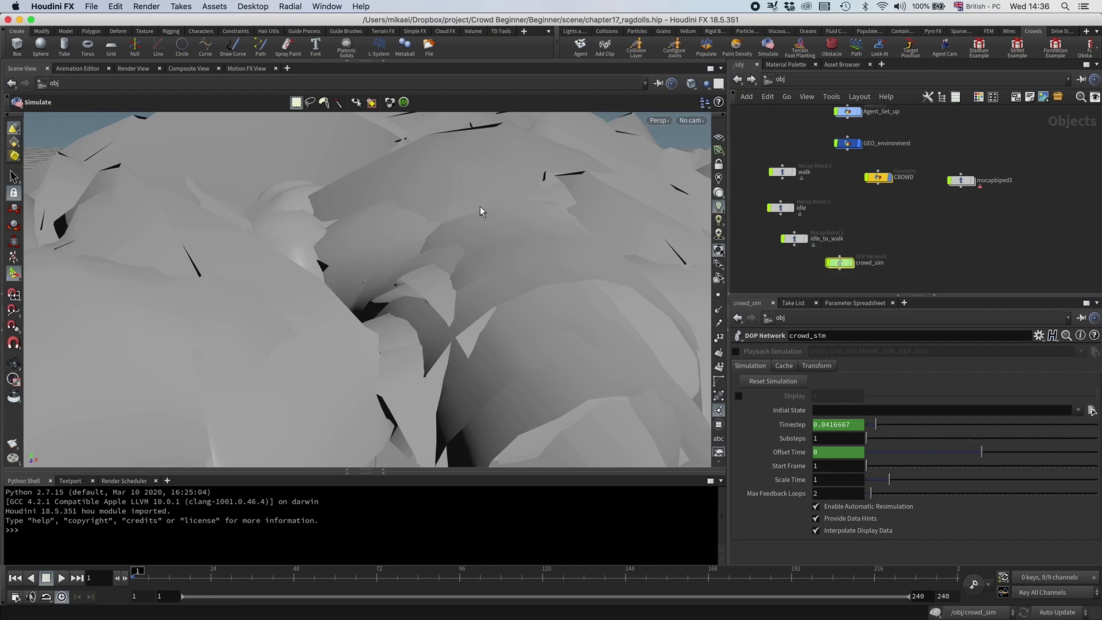
# - Place crowd_sim beneath the CROWD object and, inside CROWD, move the OUT null apart from OUT_constraints
pyautogui.keyDown('alt'); pyautogui.moveTo(481, 212); pyautogui.dragTo(357, 254, button='right'); pyautogui.keyUp('alt')
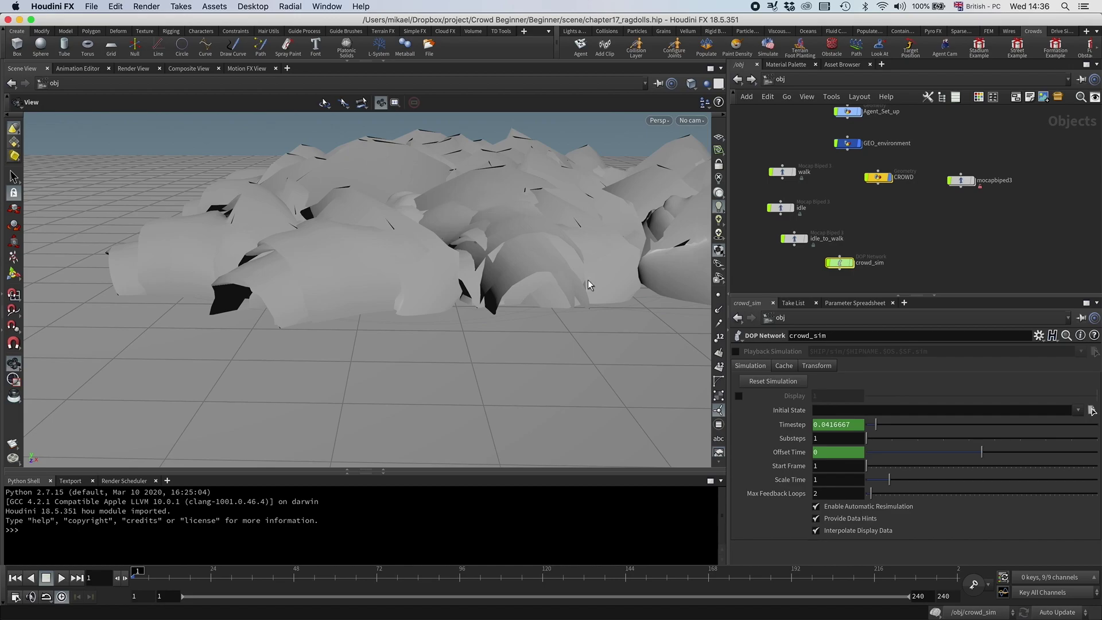
pyautogui.moveTo(839, 262); pyautogui.dragTo(876, 226)
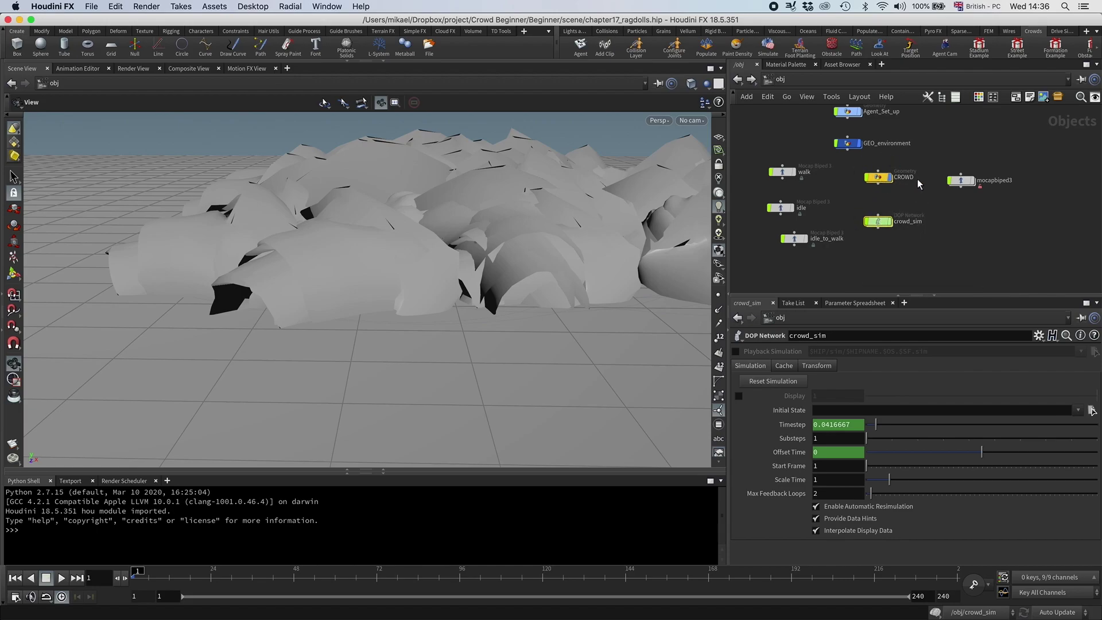
pyautogui.doubleClick(878, 177)
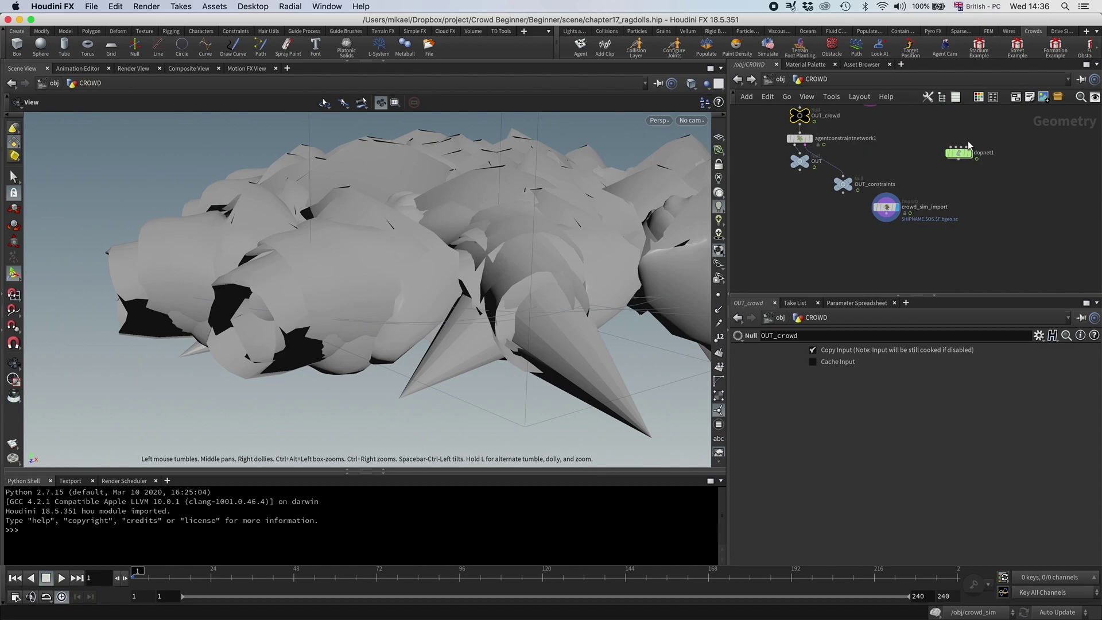
pyautogui.moveTo(800, 161); pyautogui.dragTo(782, 195)
pyautogui.moveTo(835, 225); pyautogui.dragTo(873, 258, button='middle')
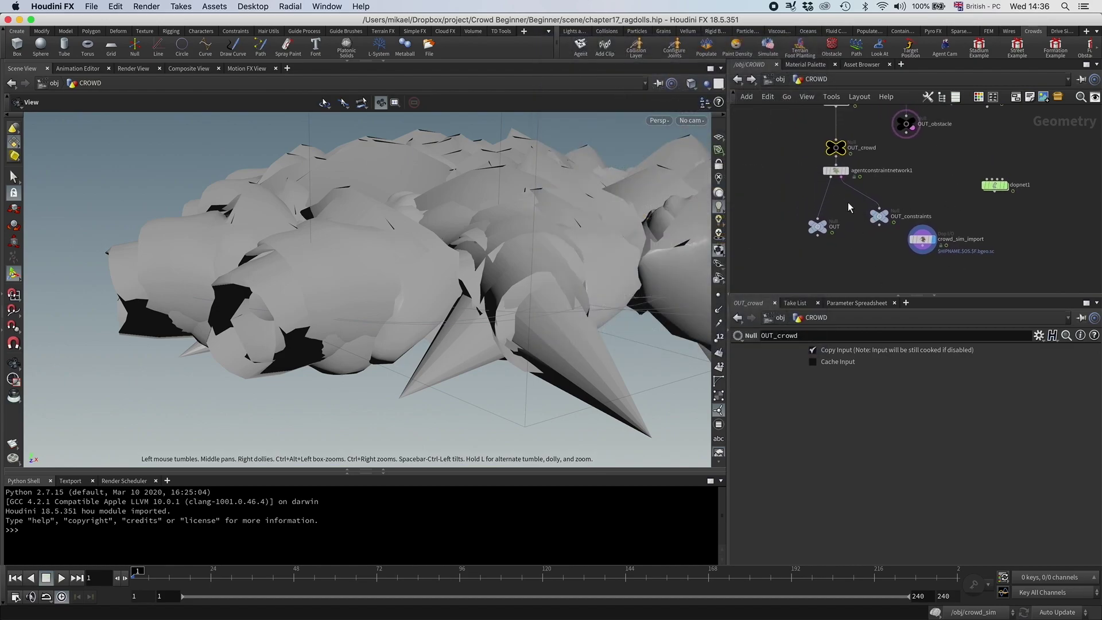
# - Inspect the agentconstraintnetwork1 settings and display its OUT and OUT_constraints outputs one after the other
pyautogui.click(836, 170)
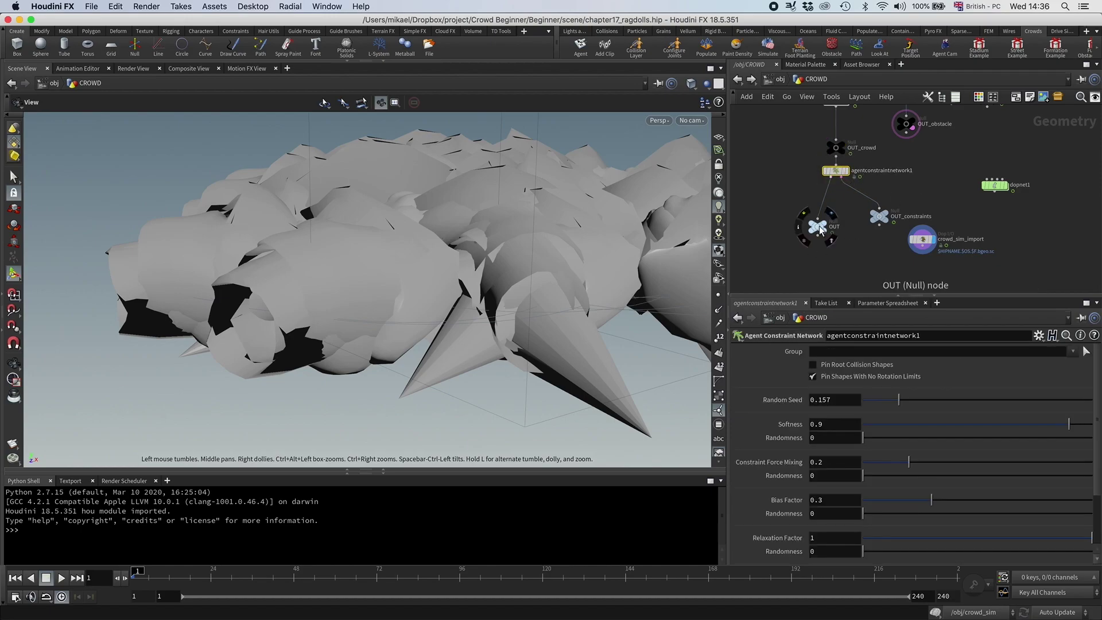
pyautogui.click(831, 227)
pyautogui.click(884, 215)
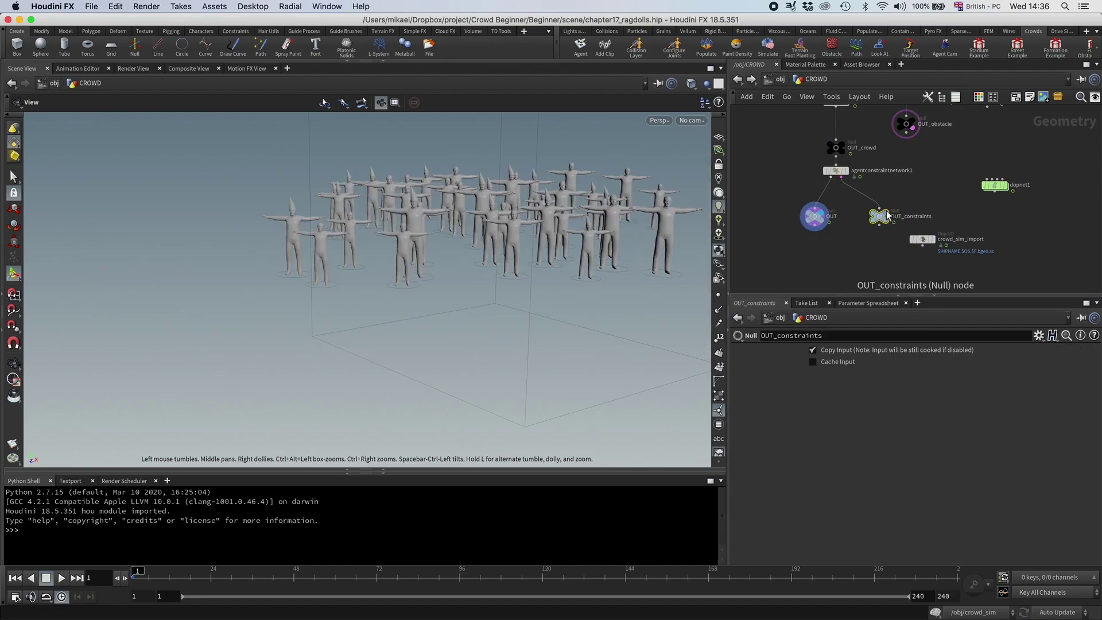
pyautogui.click(888, 215)
# - Color the OUT and OUT_constraints nulls black and display the OUT null
pyautogui.moveTo(888, 248); pyautogui.dragTo(806, 208)
pyautogui.press('c')
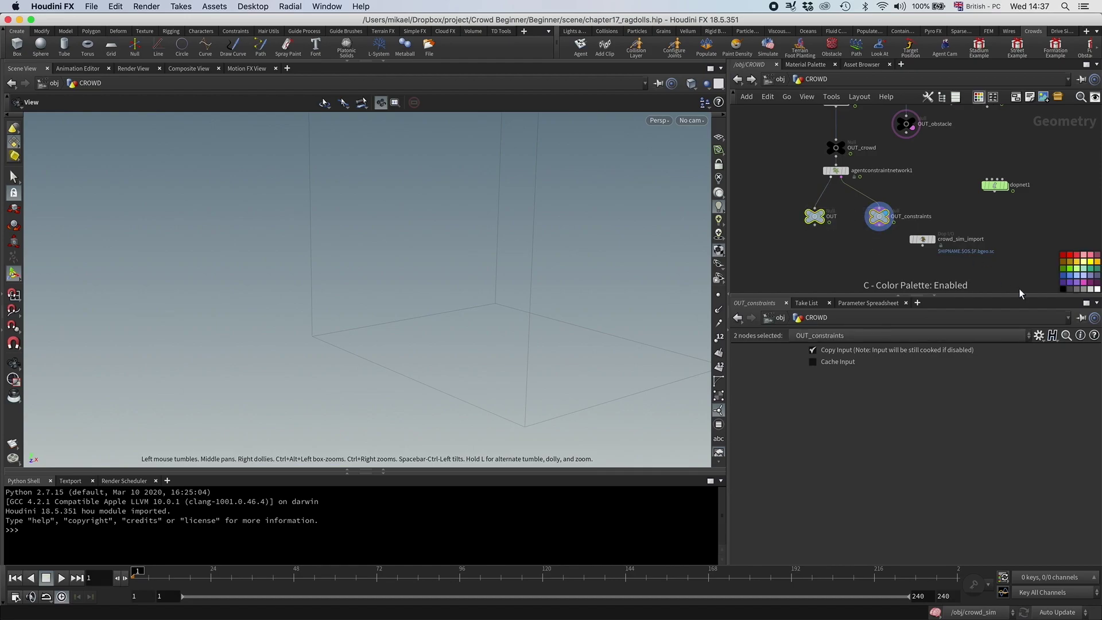
pyautogui.click(820, 214)
pyautogui.click(830, 221)
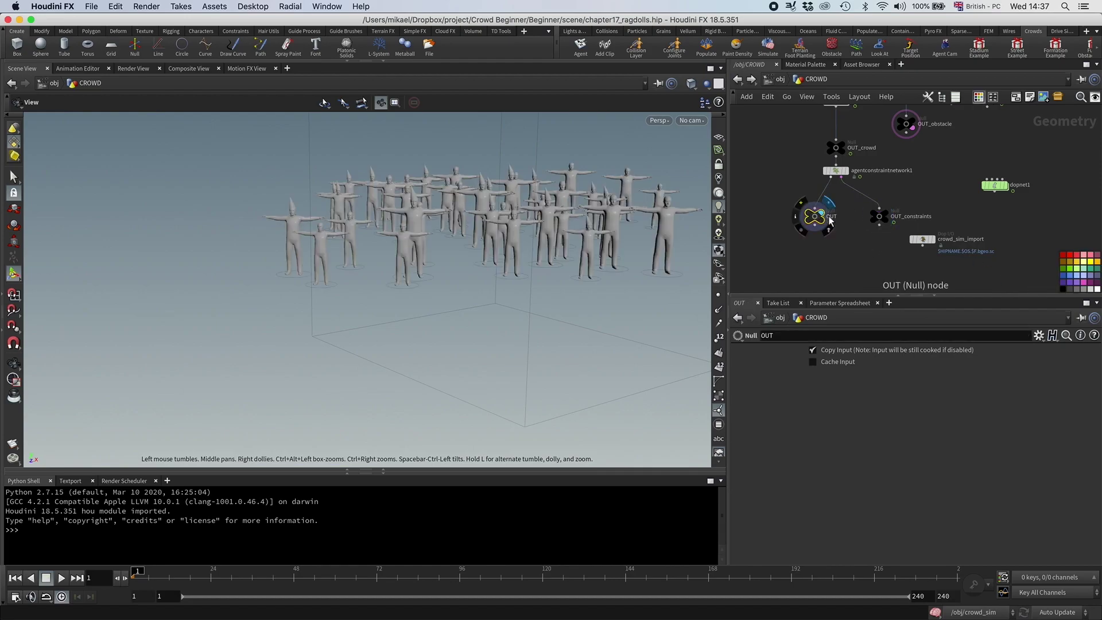
# - Set the Initial State of the crowdsource0 node to ragdoll
pyautogui.scroll(4, 842, 229)
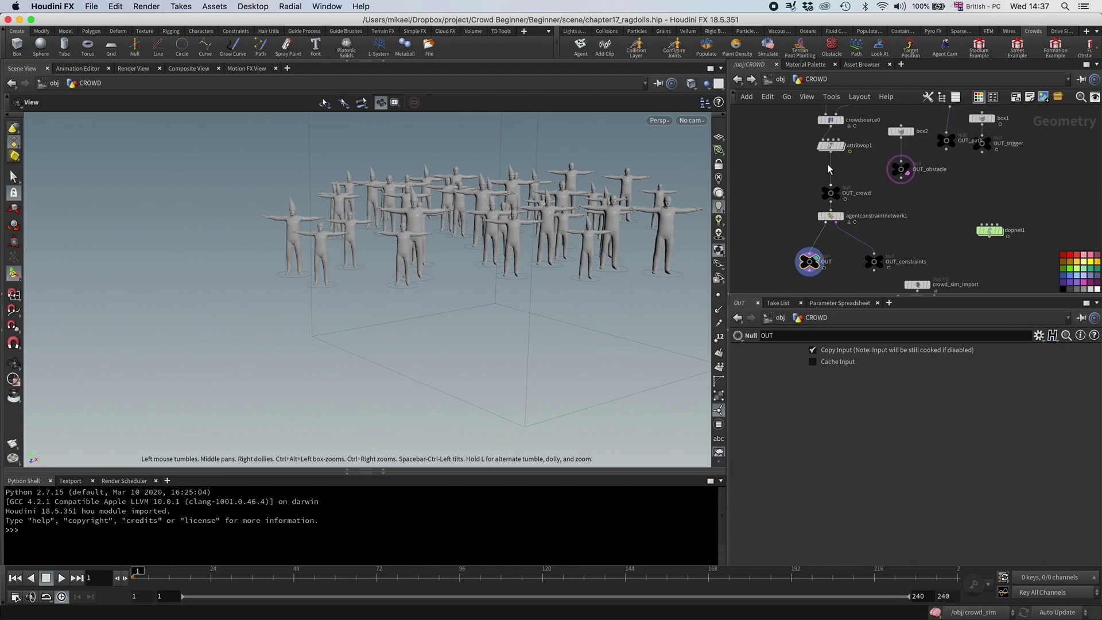
pyautogui.click(831, 121)
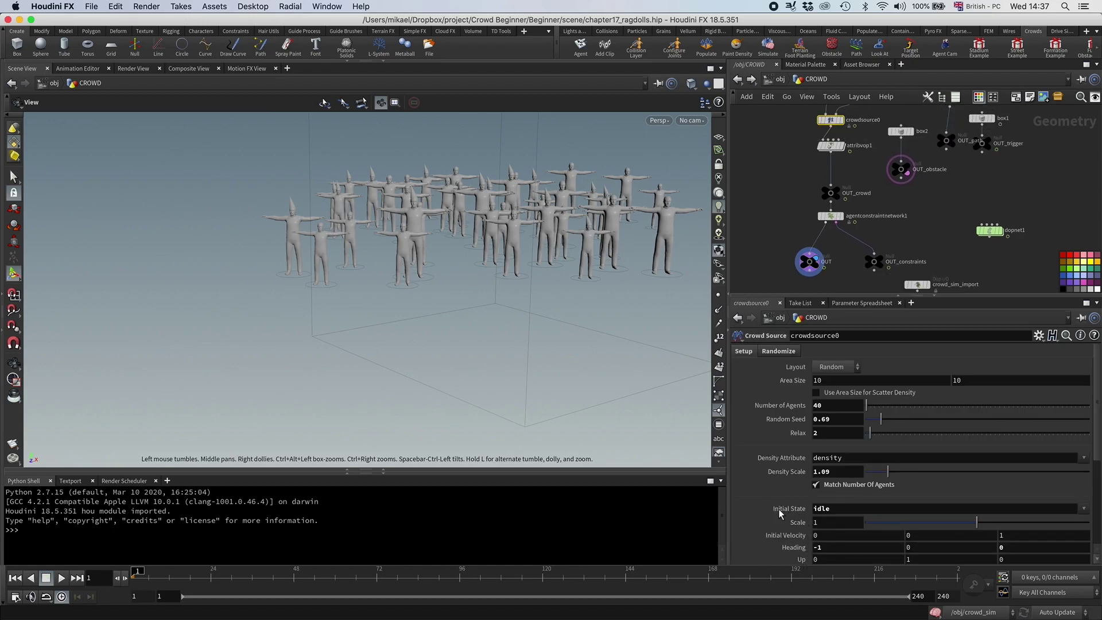
pyautogui.moveTo(850, 507); pyautogui.dragTo(781, 510)
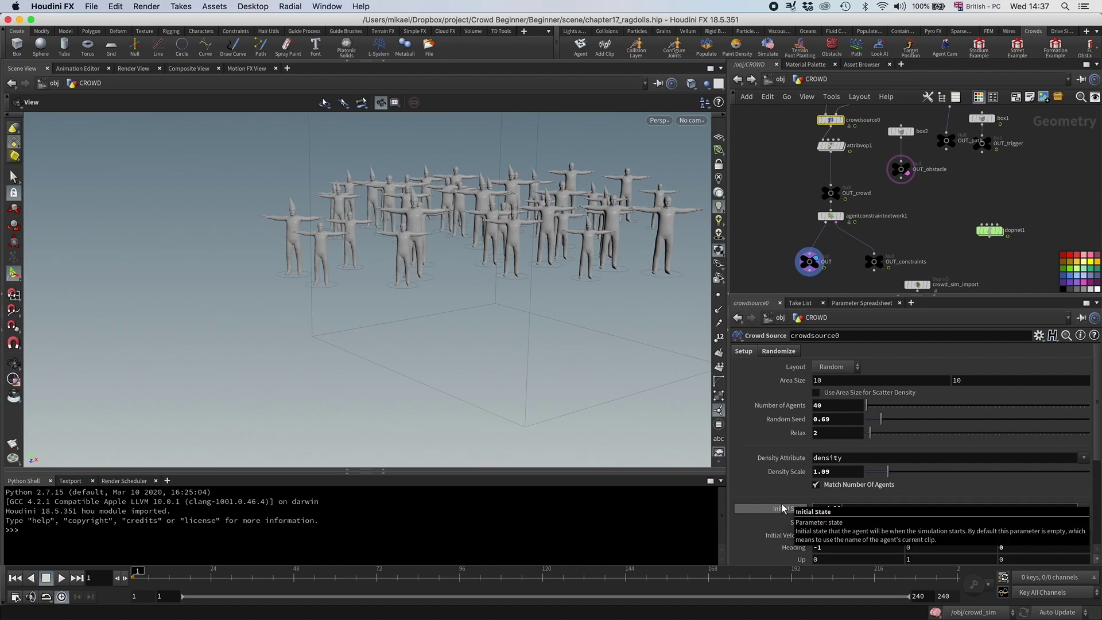
pyautogui.write('ragdoll')
pyautogui.press('Return')
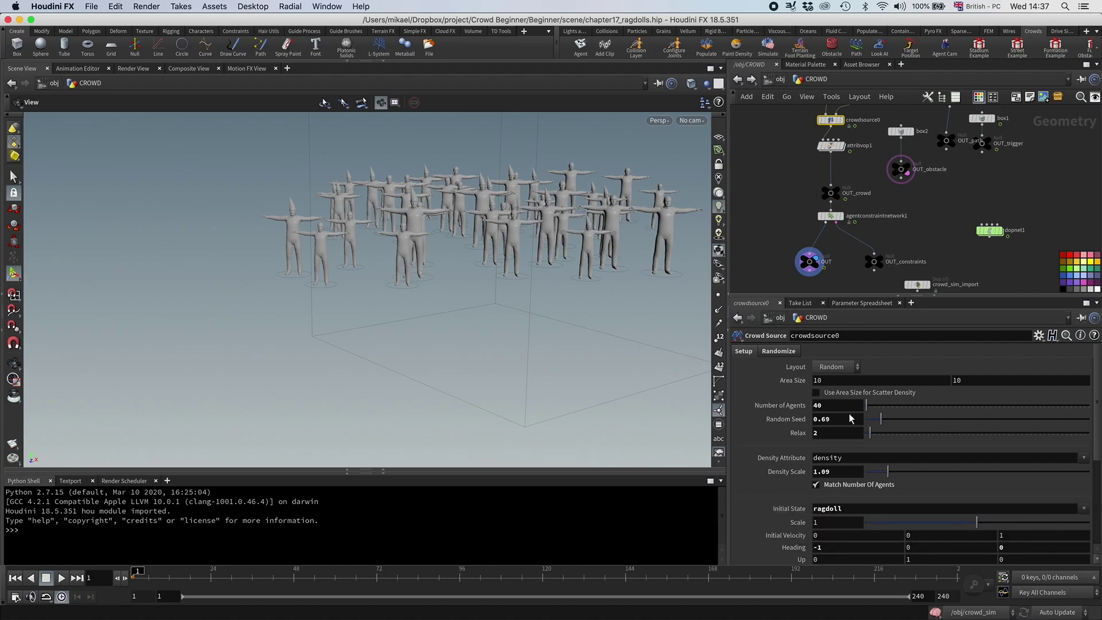
# - Select the crowd_sim_import node and make it the displayed node of the CROWD network
pyautogui.moveTo(933, 245); pyautogui.dragTo(923, 184, button='middle')
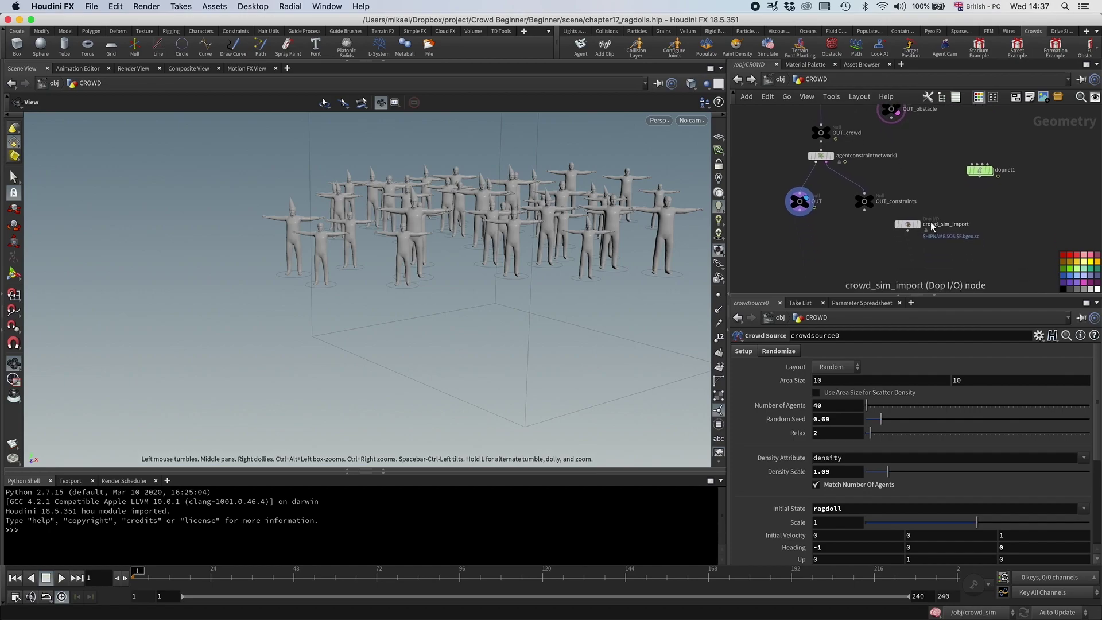
pyautogui.moveTo(921, 228)
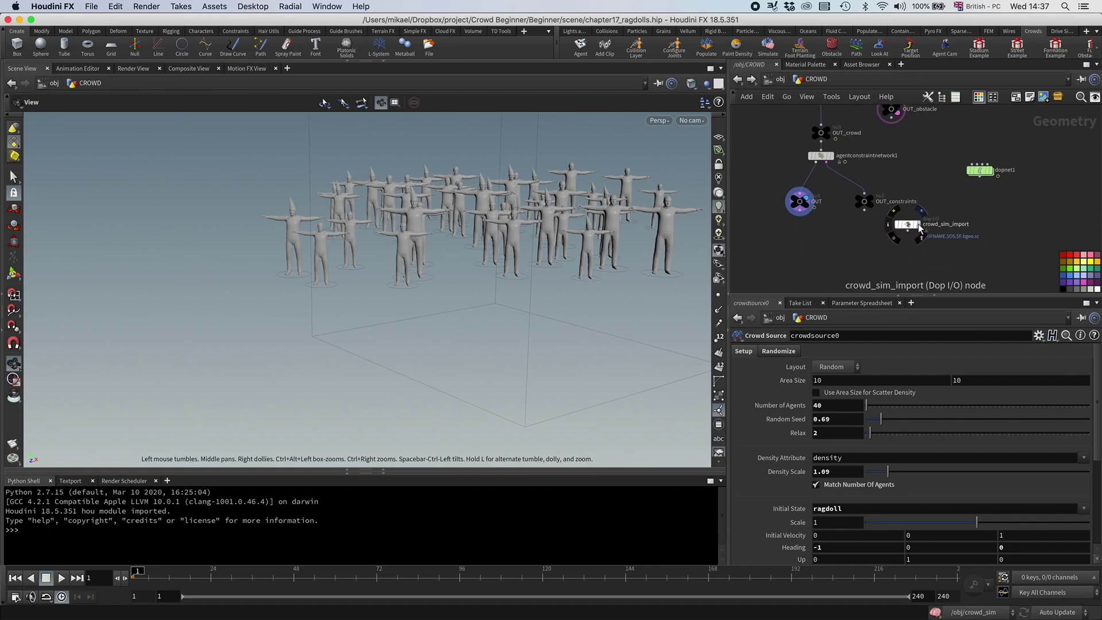
pyautogui.click(922, 226)
pyautogui.click(917, 225)
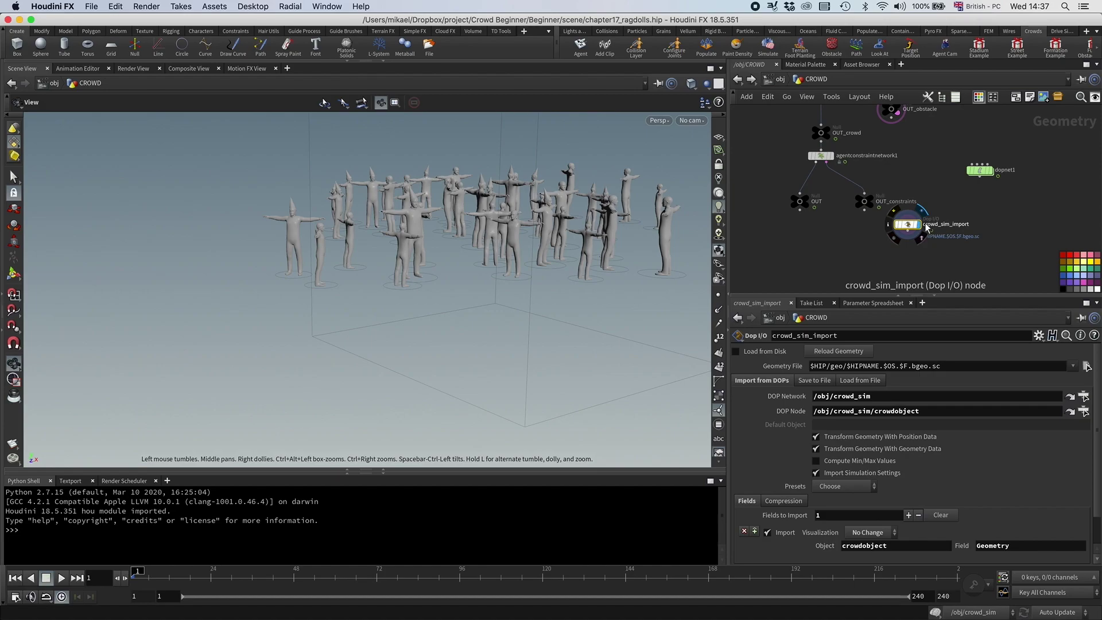
# - Go back to object level and open the crowd_sim DOP network
pyautogui.click(775, 80)
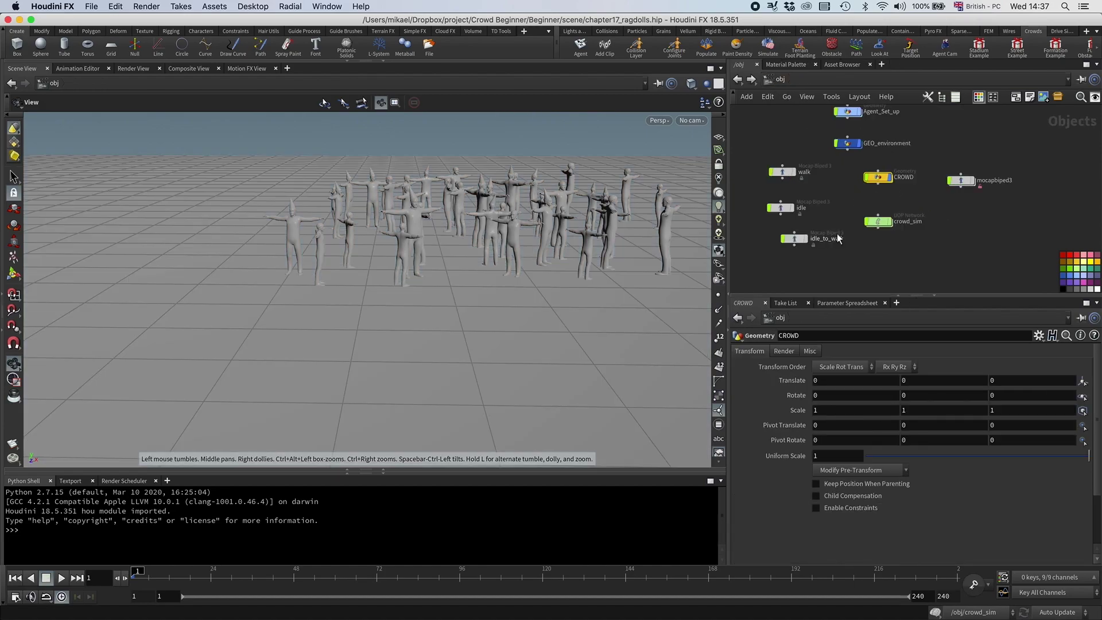
pyautogui.doubleClick(878, 221)
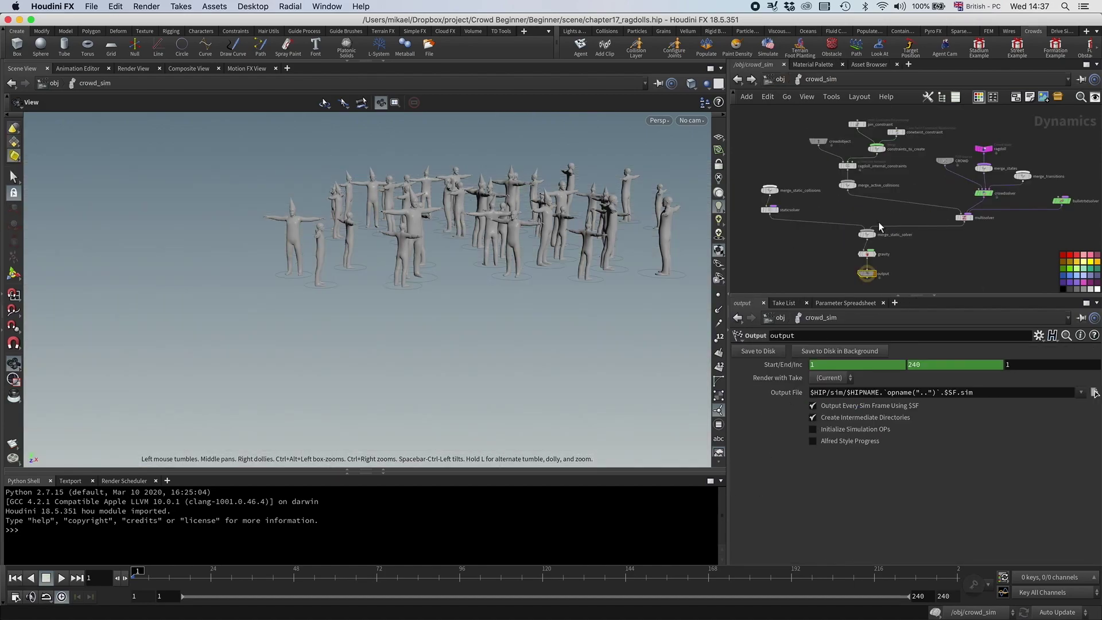
pyautogui.click(738, 80)
pyautogui.click(878, 177)
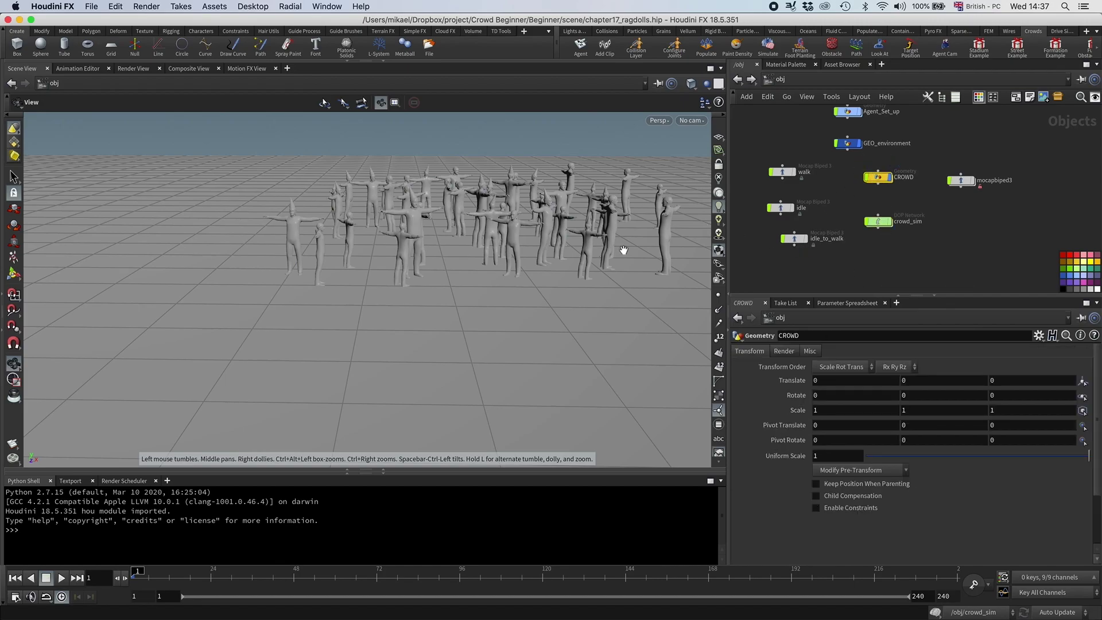
pyautogui.doubleClick(880, 220)
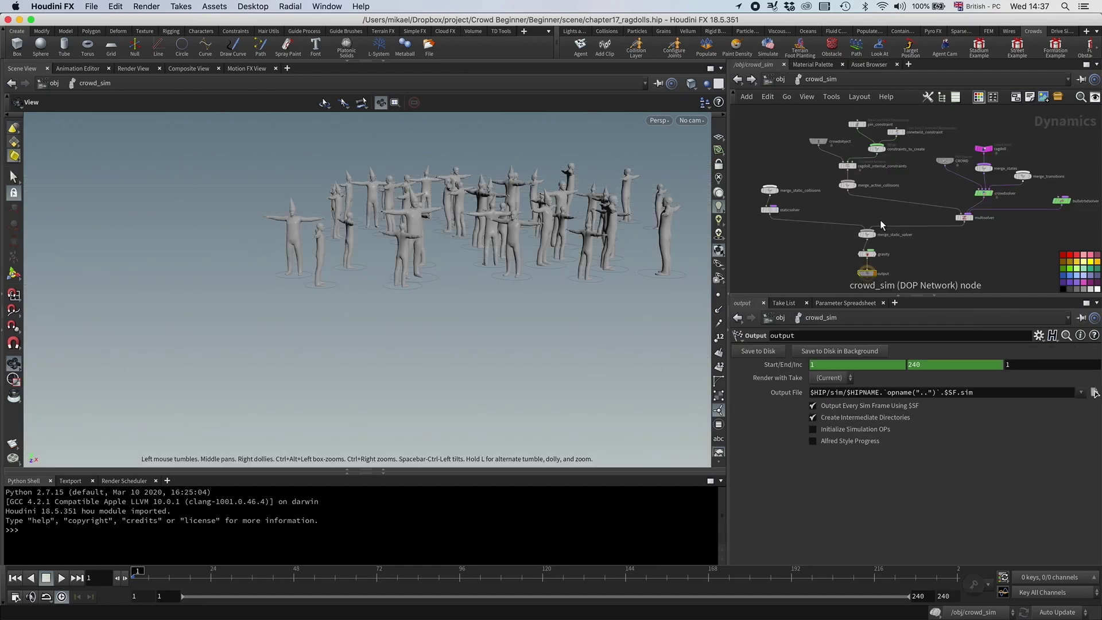
# - Examine the crowdobject, CROWD source and bulletrbdsolver nodes in the crowd_sim network, including crowdobject's Initial Geometry Source options
pyautogui.moveTo(775, 262); pyautogui.dragTo(757, 255, button='middle')
pyautogui.moveTo(922, 232); pyautogui.dragTo(963, 233, button='middle')
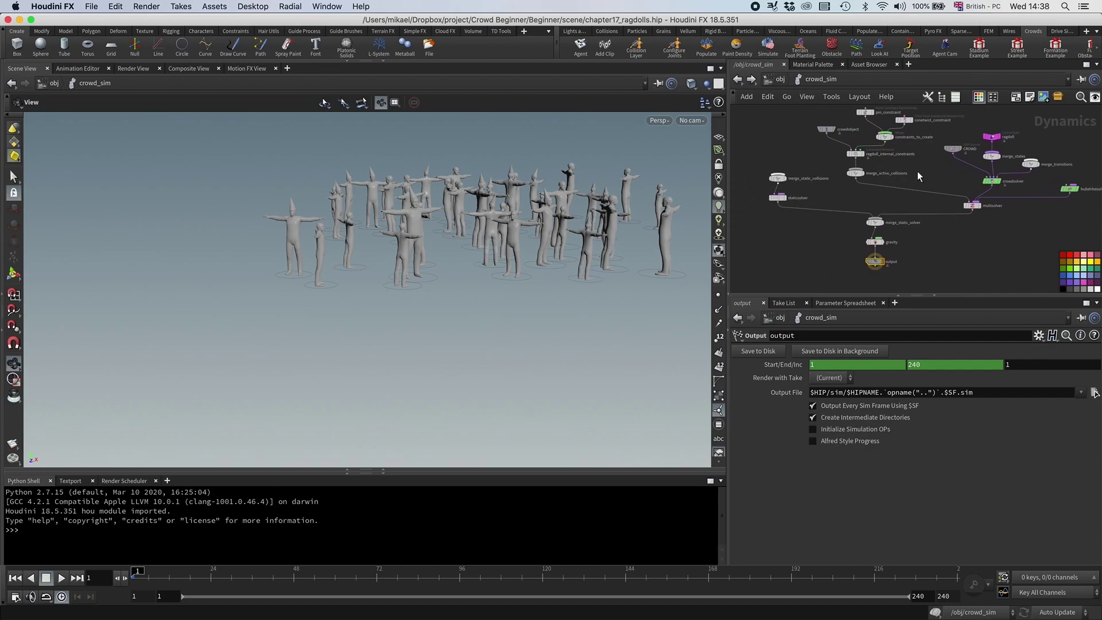
pyautogui.click(826, 130)
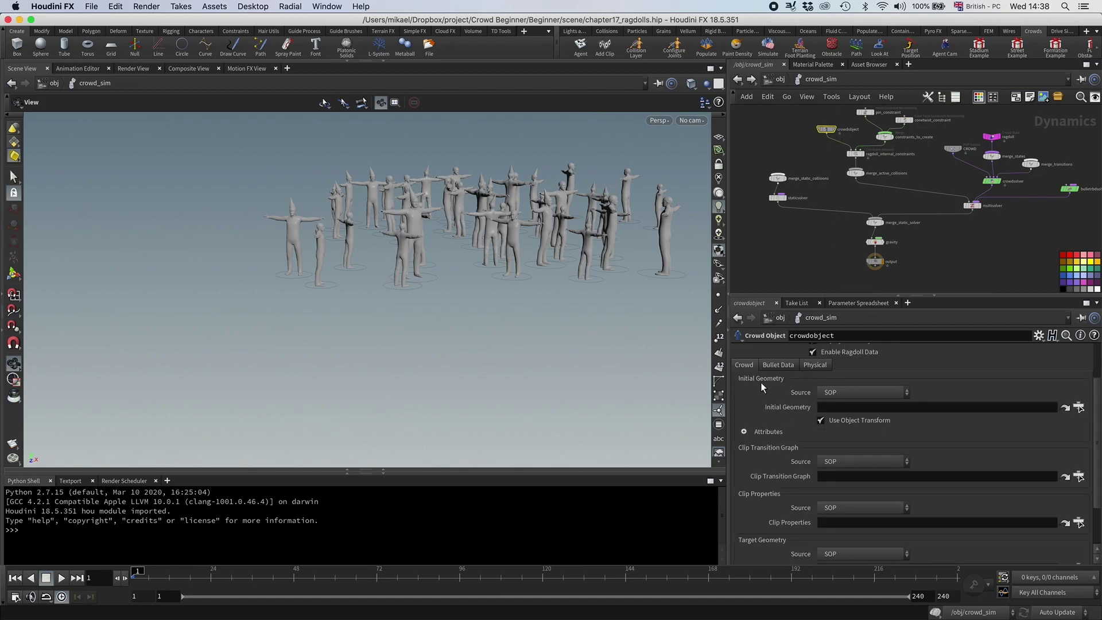
pyautogui.click(828, 393)
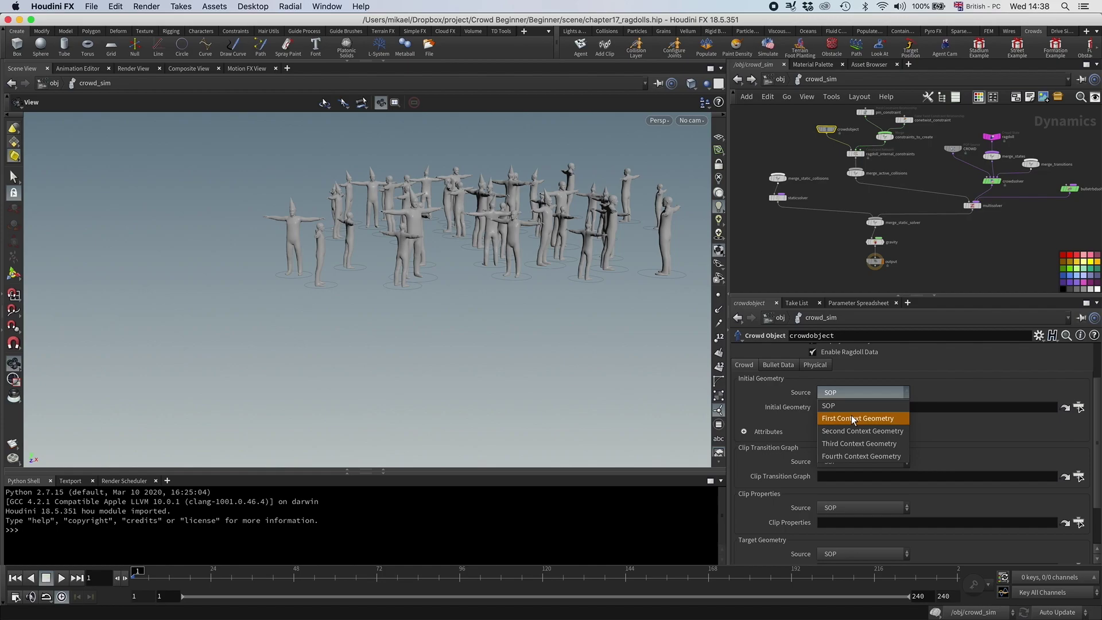
pyautogui.click(855, 405)
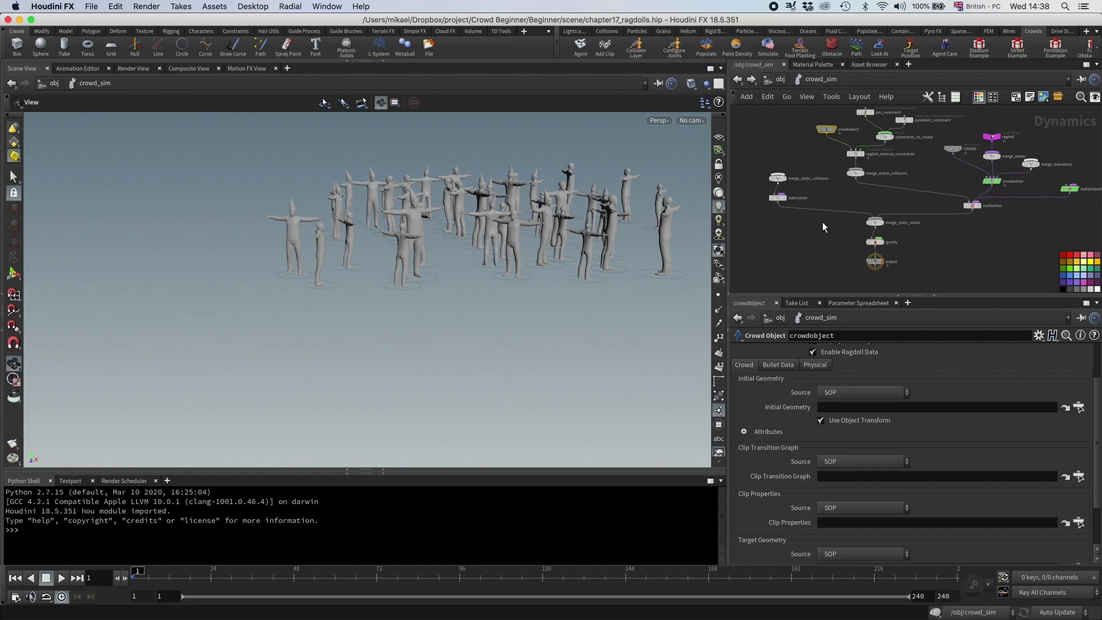
pyautogui.click(954, 150)
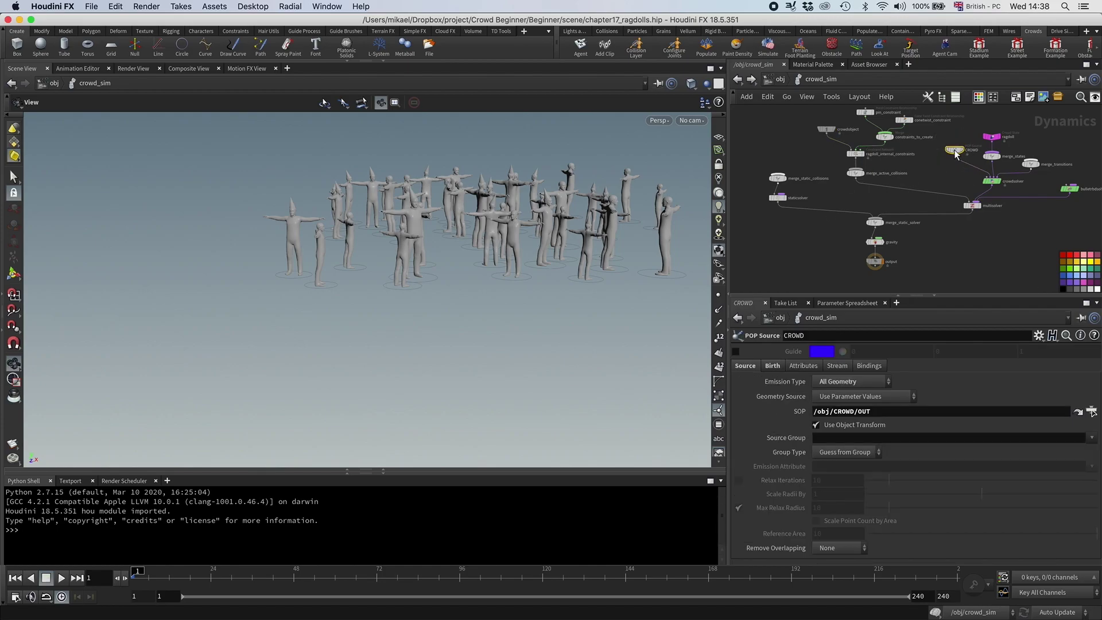
pyautogui.moveTo(955, 150); pyautogui.dragTo(959, 148)
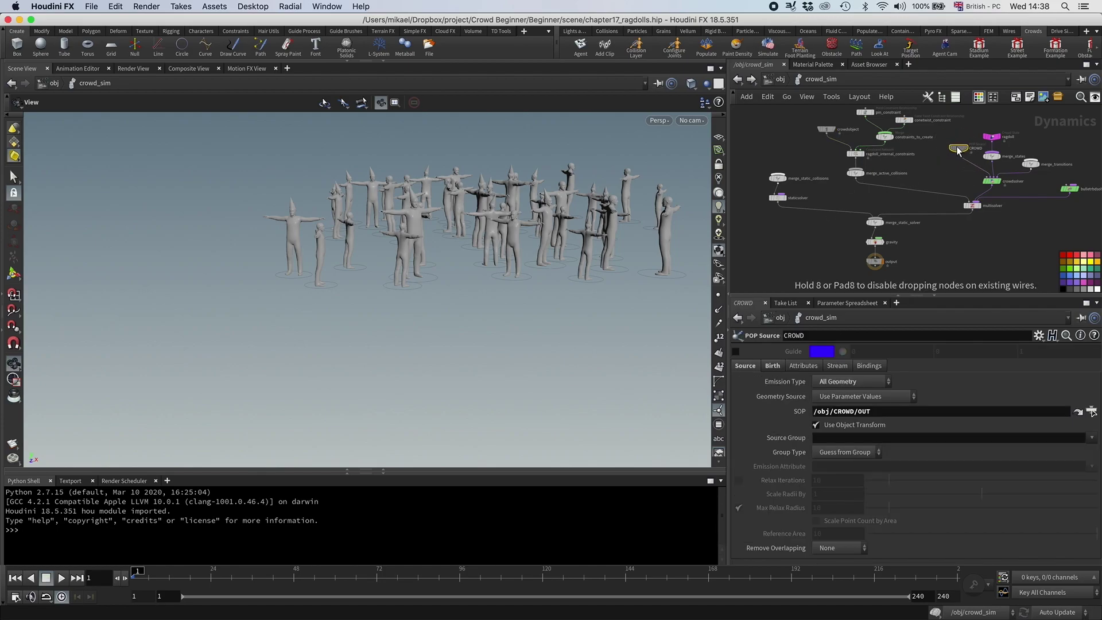
pyautogui.click(827, 129)
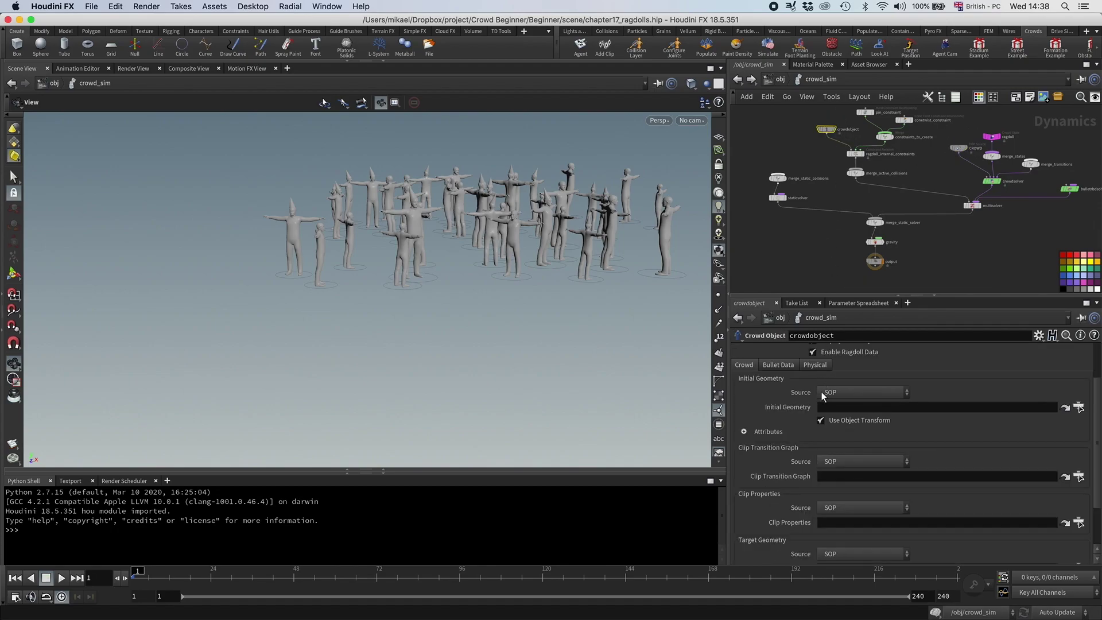
pyautogui.moveTo(916, 183); pyautogui.dragTo(880, 199, button='middle')
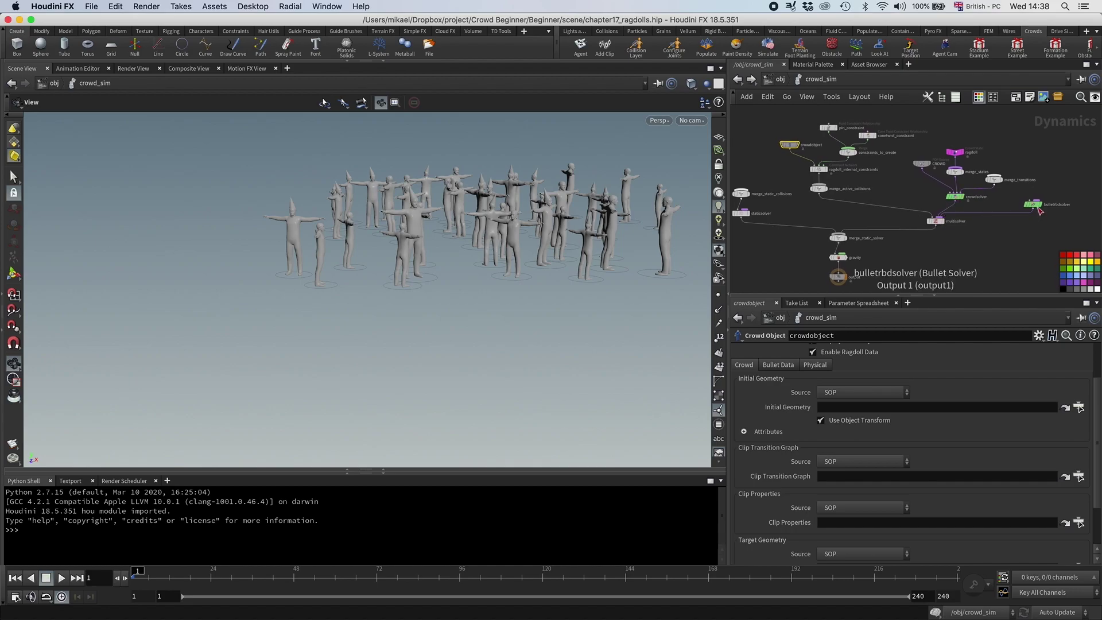
pyautogui.moveTo(1039, 211); pyautogui.dragTo(1039, 212)
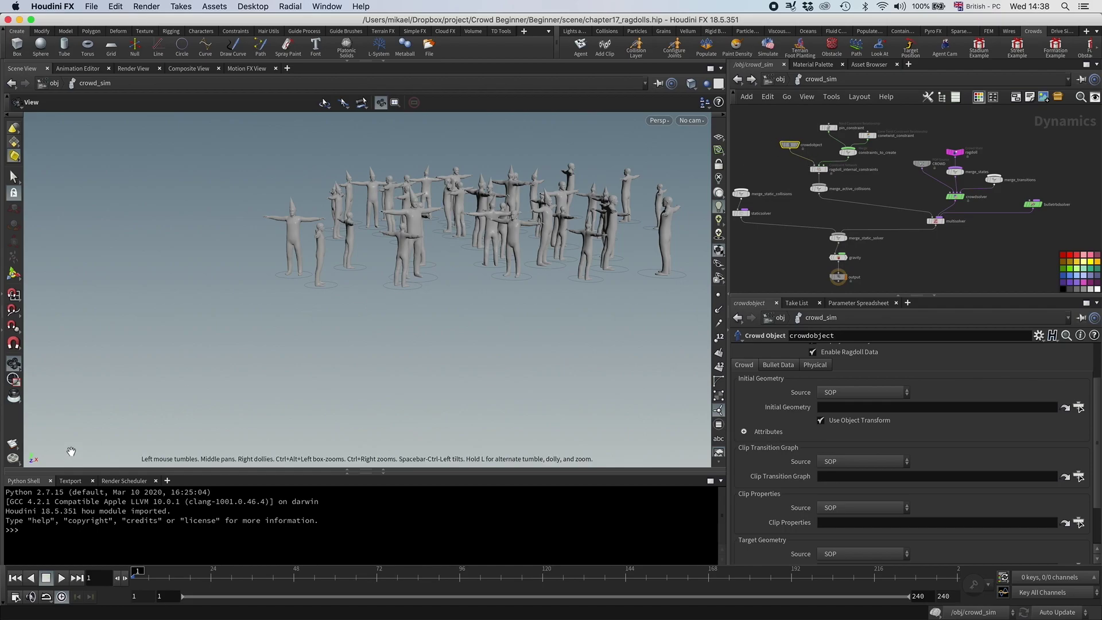
# - Play the simulation to check the ragdoll agents without a ground, then return to frame 1
pyautogui.click(64, 578)
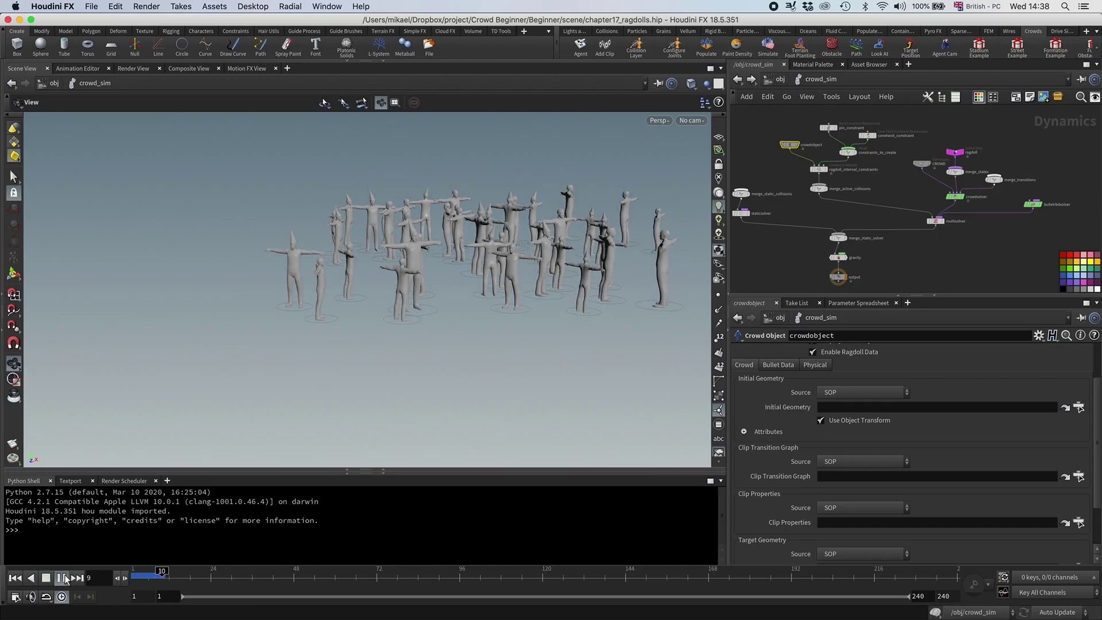
pyautogui.click(63, 578)
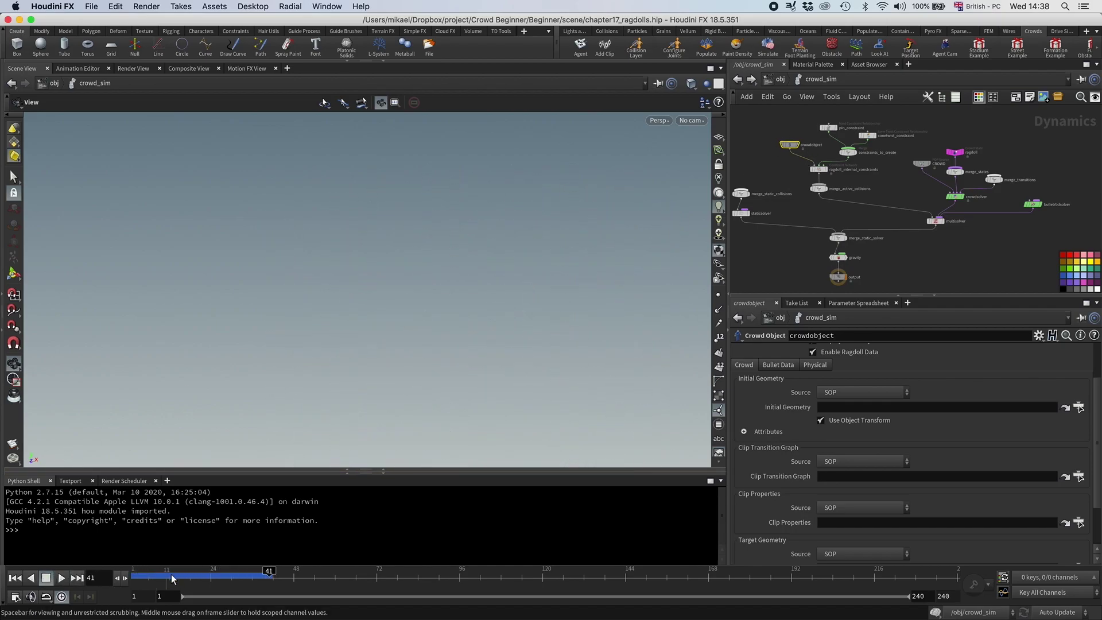
pyautogui.moveTo(171, 575); pyautogui.dragTo(132, 575)
# - Add a Ground Plane wired into merge_static_collisions, then play the ragdoll simulation and return to frame 1
pyautogui.moveTo(763, 260); pyautogui.dragTo(824, 253, button='middle')
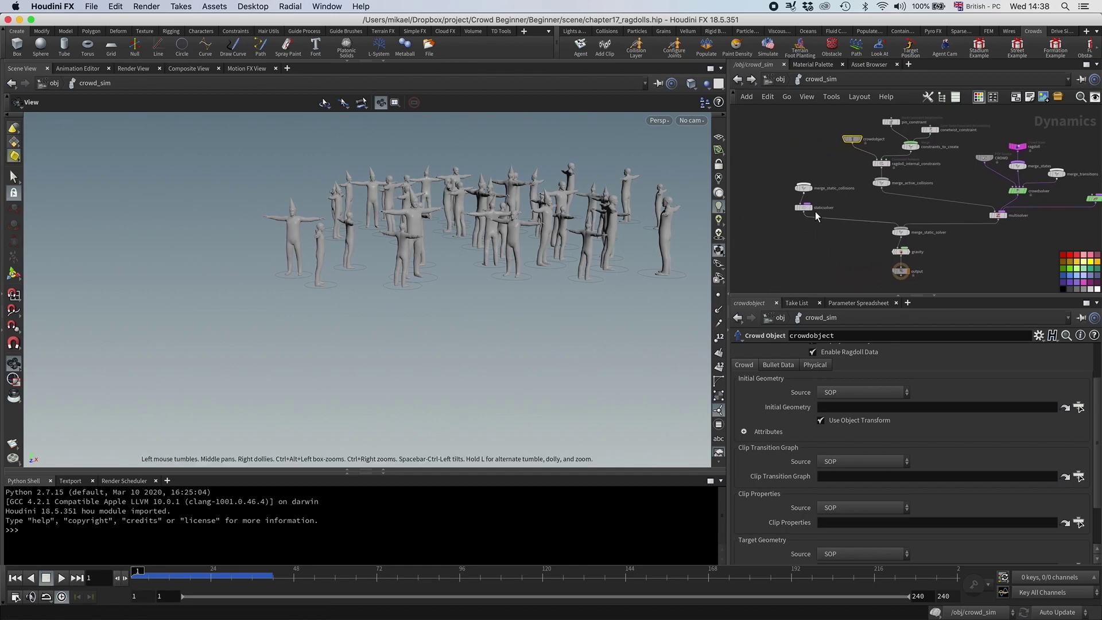
pyautogui.moveTo(802, 187); pyautogui.dragTo(792, 182)
pyautogui.press('Tab')
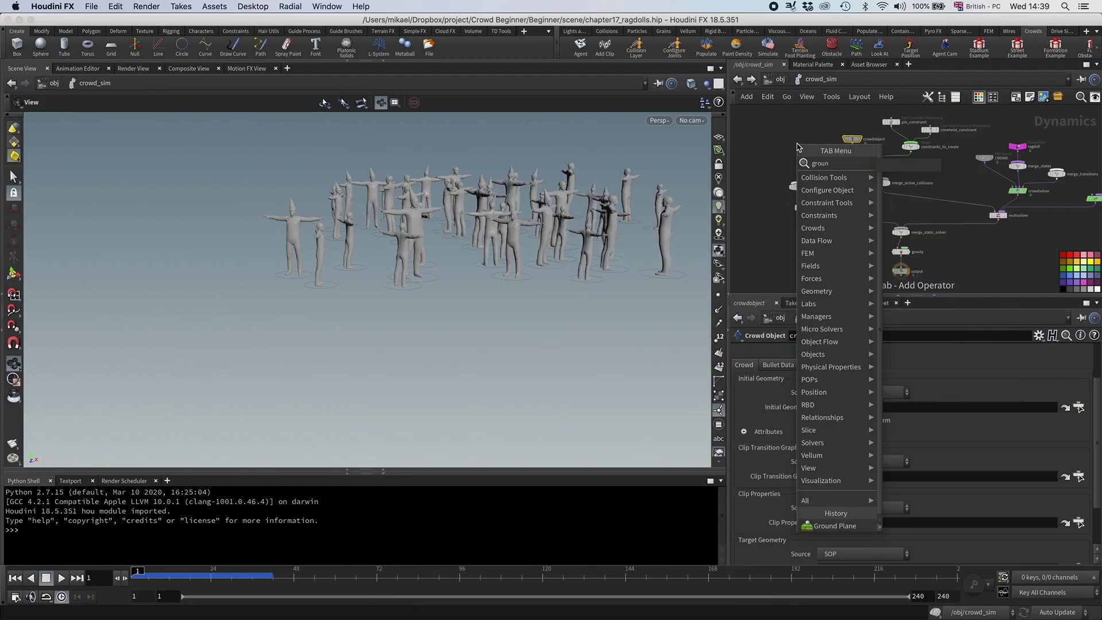
pyautogui.press('Escape')
pyautogui.click(797, 160)
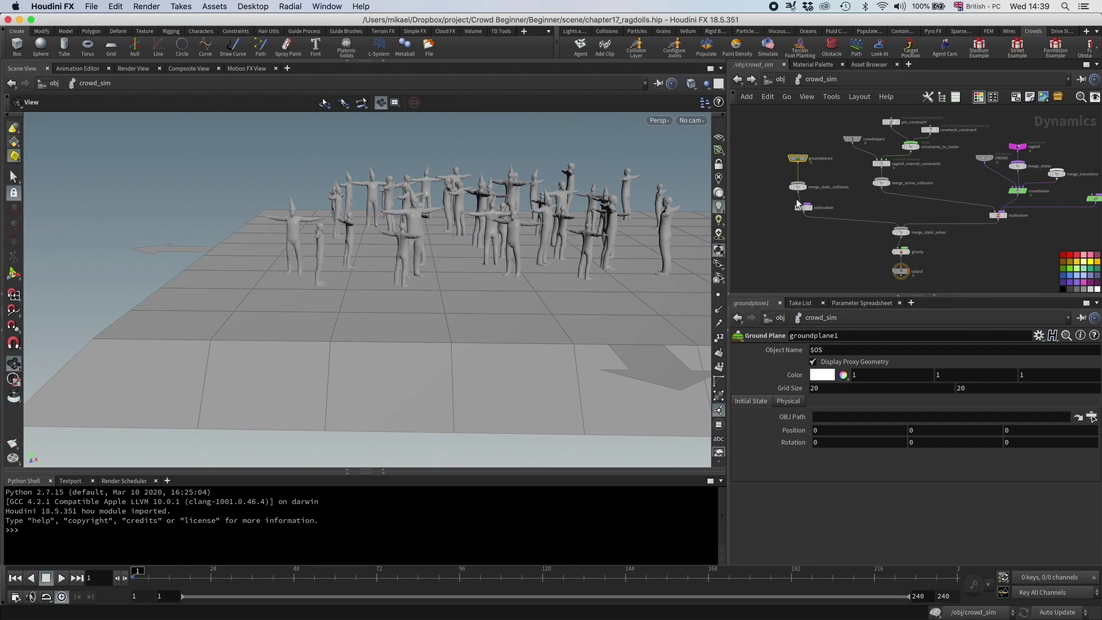
pyautogui.click(62, 579)
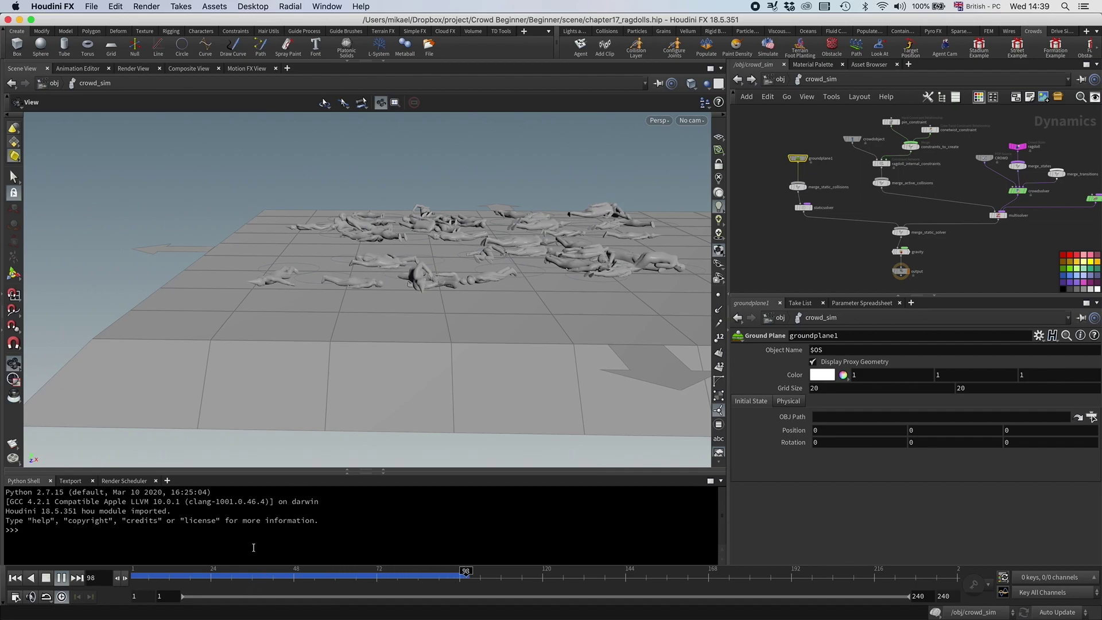
pyautogui.moveTo(263, 574); pyautogui.dragTo(132, 571)
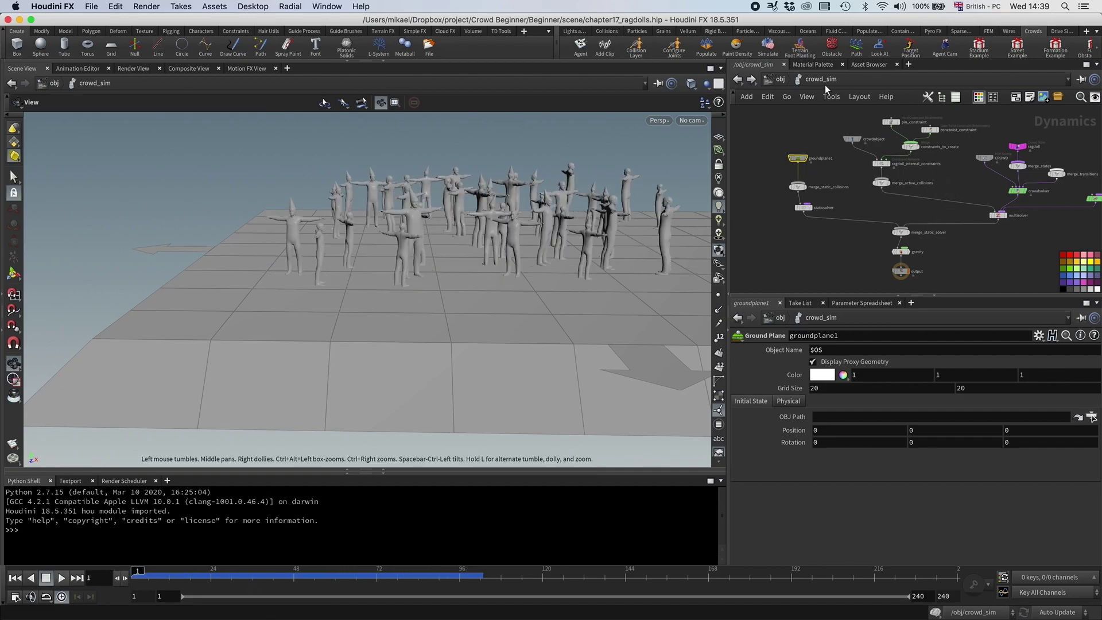
# - Open dopnet1 inside CROWD, move crowdobject1 aside and copy the idle, walk, popsteerobstacle1, popsteerpath1, crowdtrigger1 and crowdtransition1 nodes
pyautogui.click(775, 81)
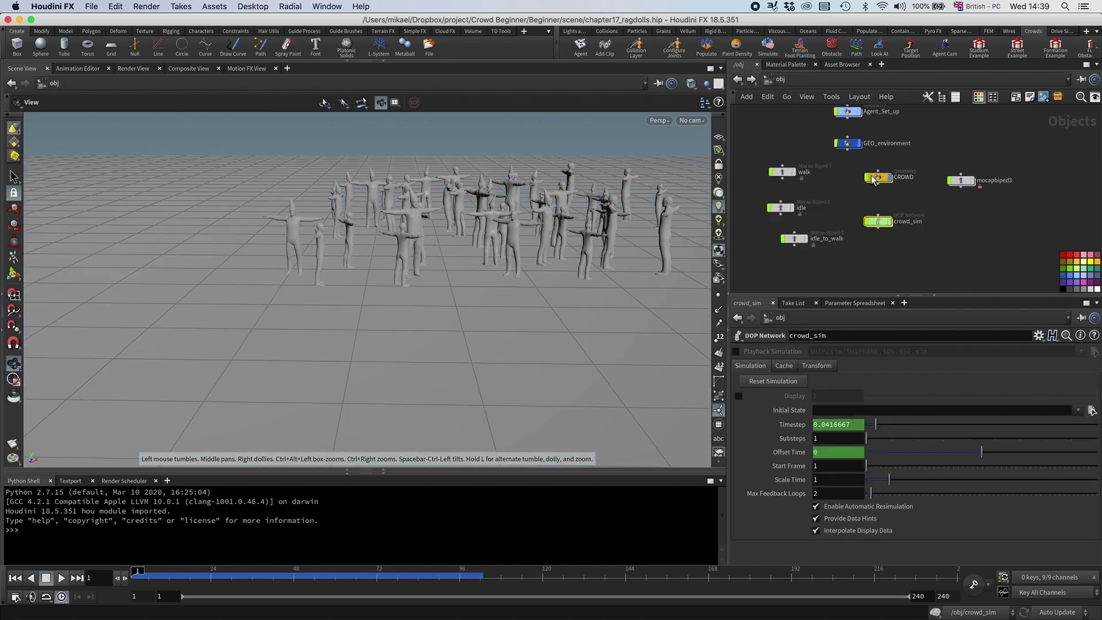
pyautogui.click(980, 169)
pyautogui.doubleClick(980, 170)
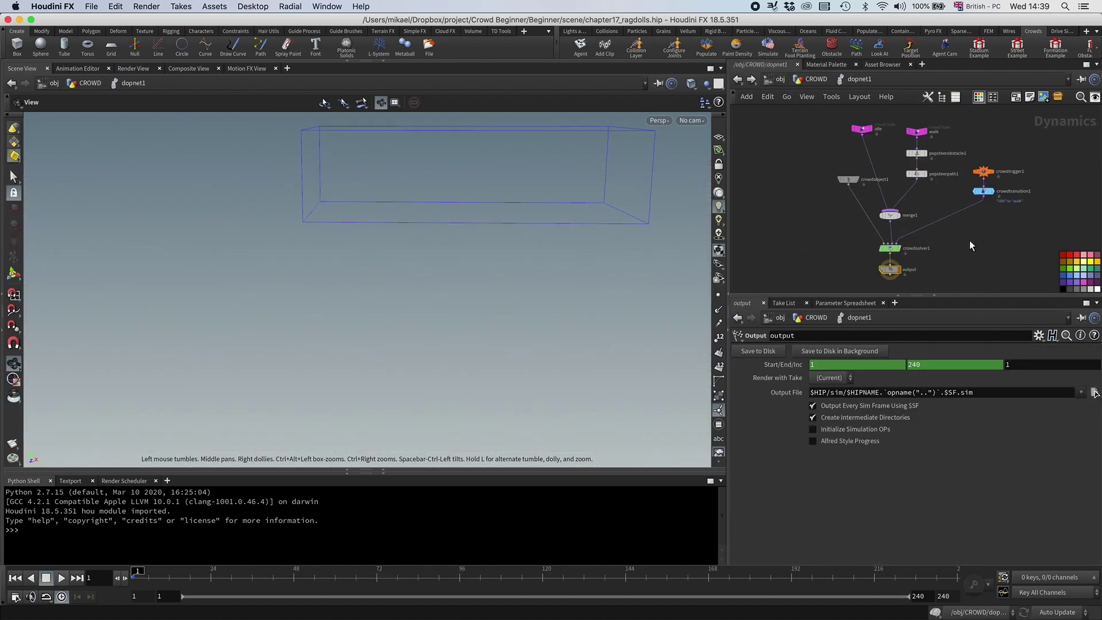
pyautogui.moveTo(810, 113); pyautogui.dragTo(933, 185)
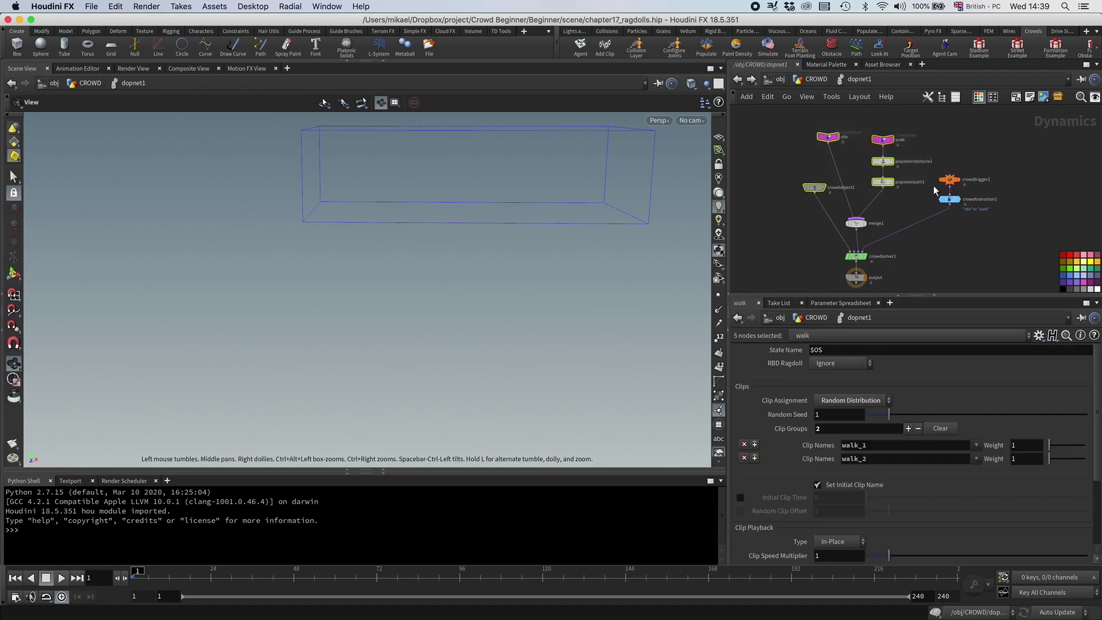
pyautogui.press('l')
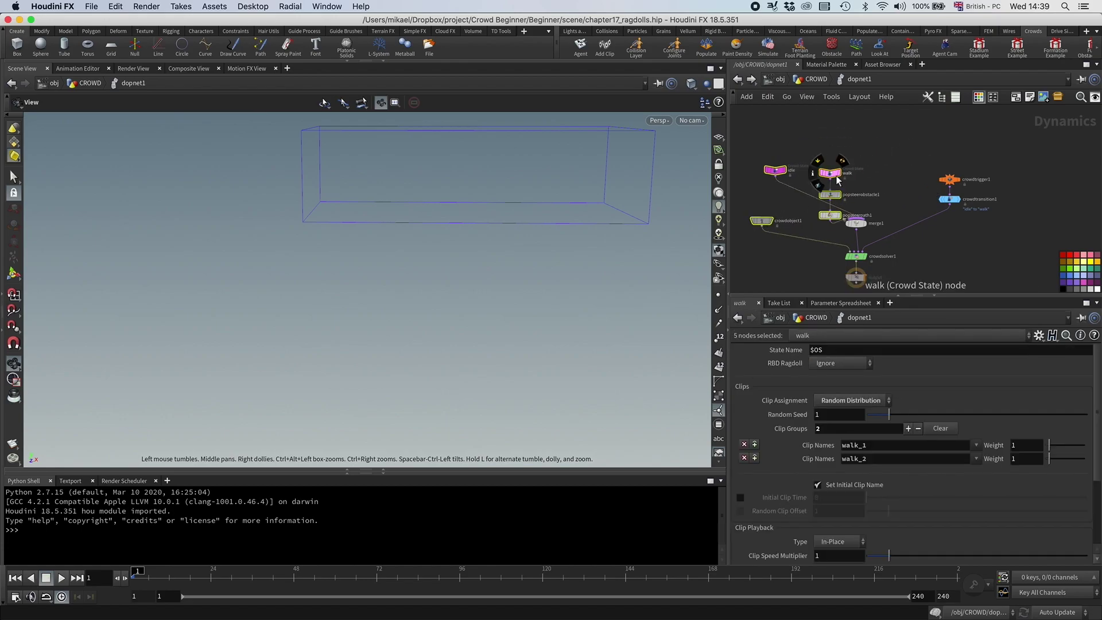
pyautogui.press('l')
pyautogui.click(807, 183)
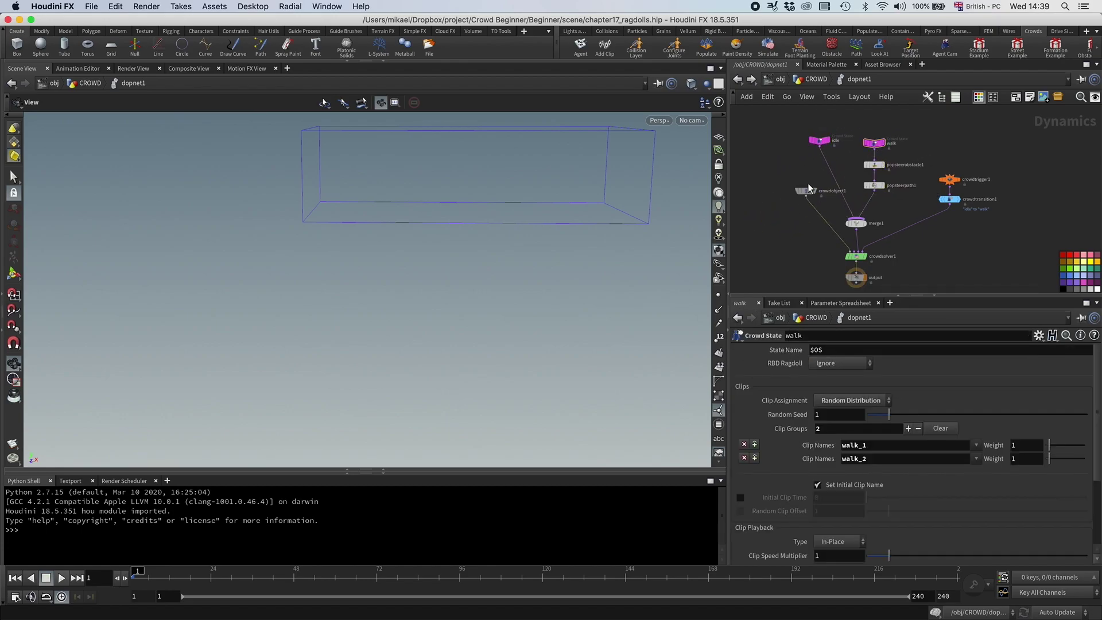
pyautogui.moveTo(779, 121); pyautogui.dragTo(895, 194)
pyautogui.keyDown('shift'); pyautogui.moveTo(981, 222); pyautogui.dragTo(933, 160); pyautogui.keyUp('shift')
pyautogui.press('super+c')
# - Return to the crowd_sim network and paste the copied state, steering, trigger and transition nodes above the existing ones
pyautogui.click(815, 81)
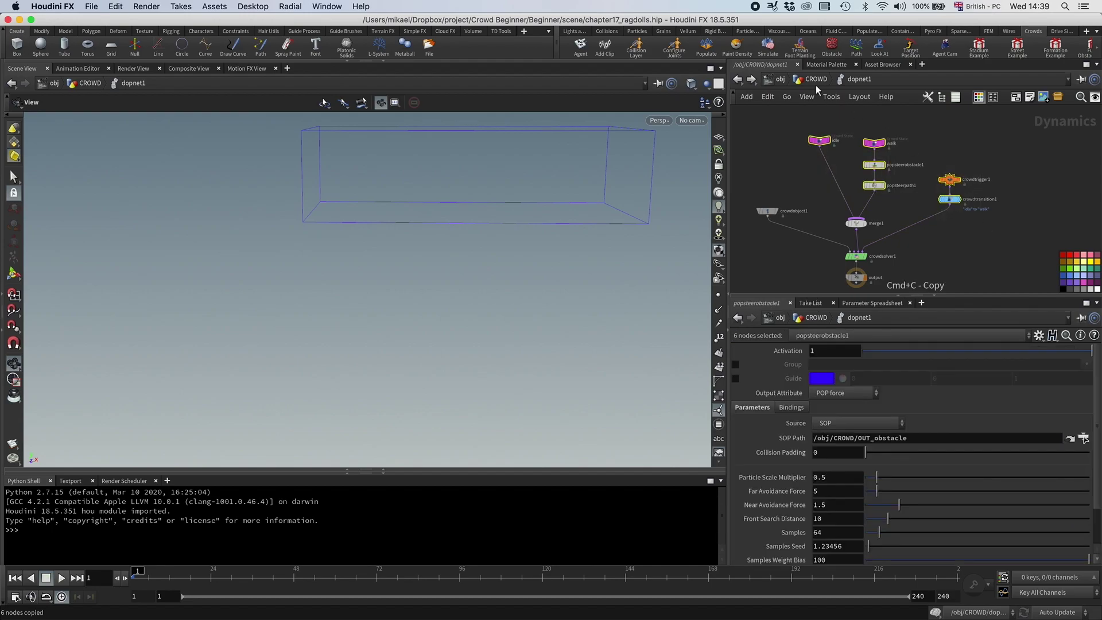
pyautogui.click(781, 80)
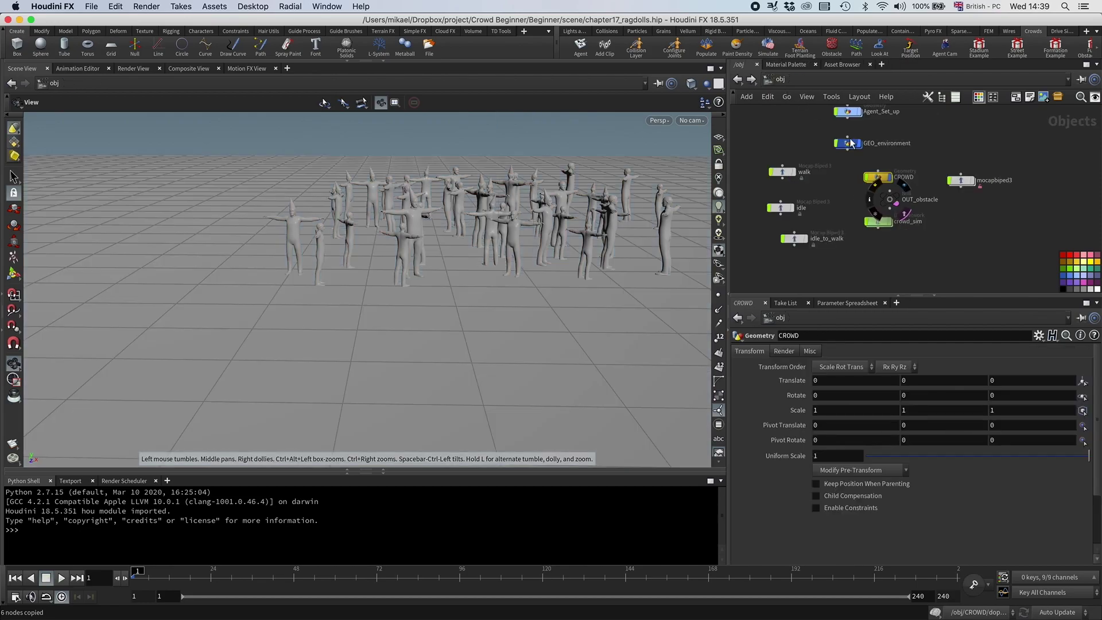
pyautogui.doubleClick(884, 223)
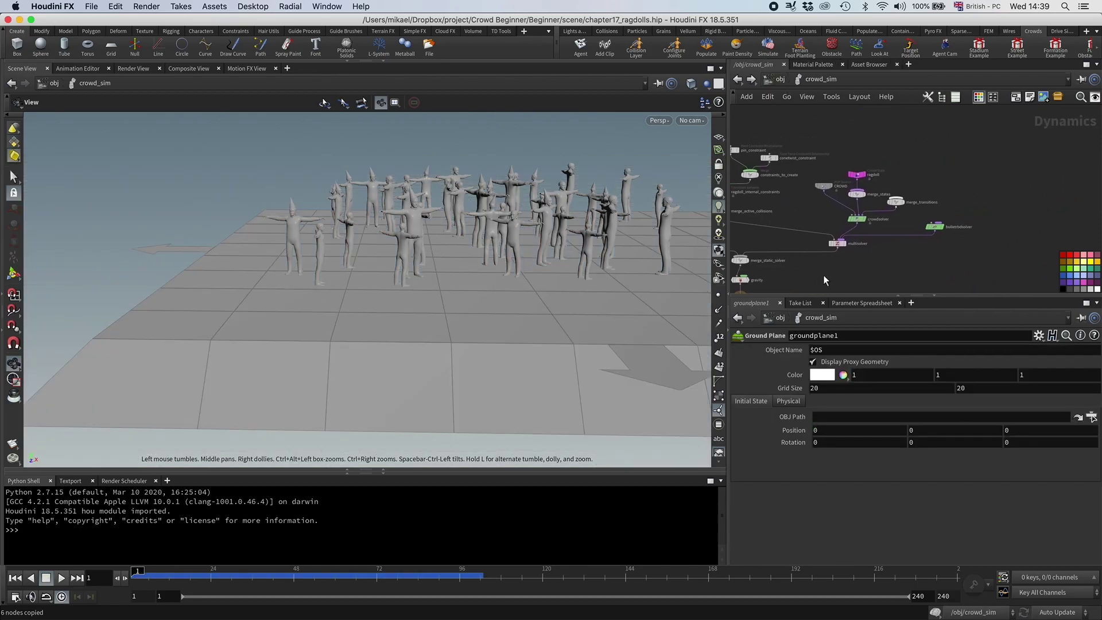
pyautogui.moveTo(818, 111); pyautogui.dragTo(886, 168, button='middle')
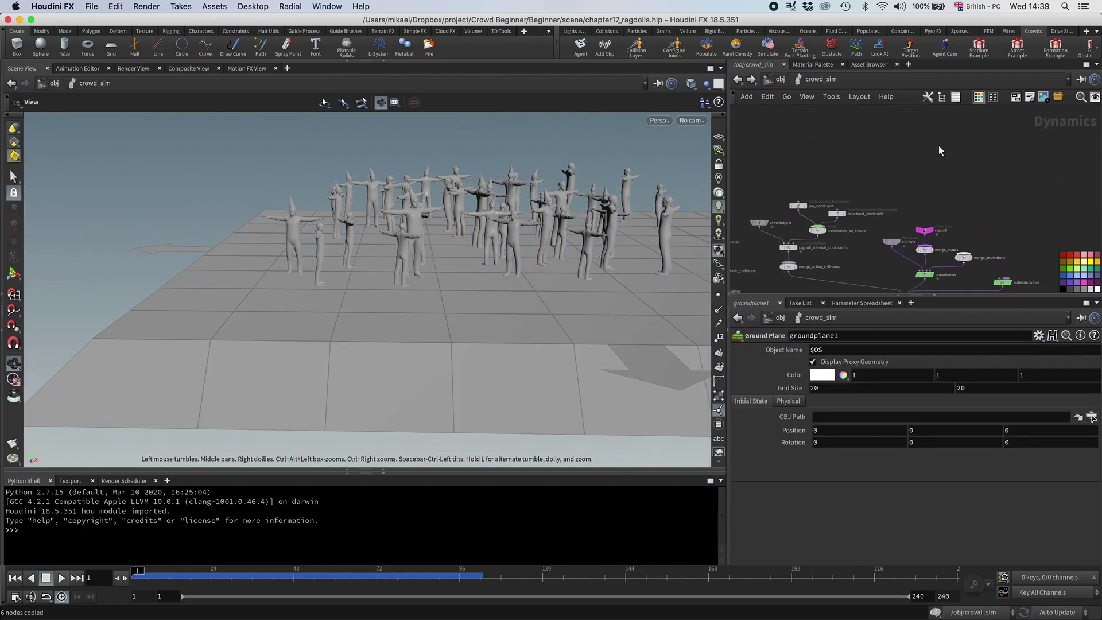
pyautogui.press('super+v')
pyautogui.moveTo(955, 185); pyautogui.dragTo(921, 201, button='middle')
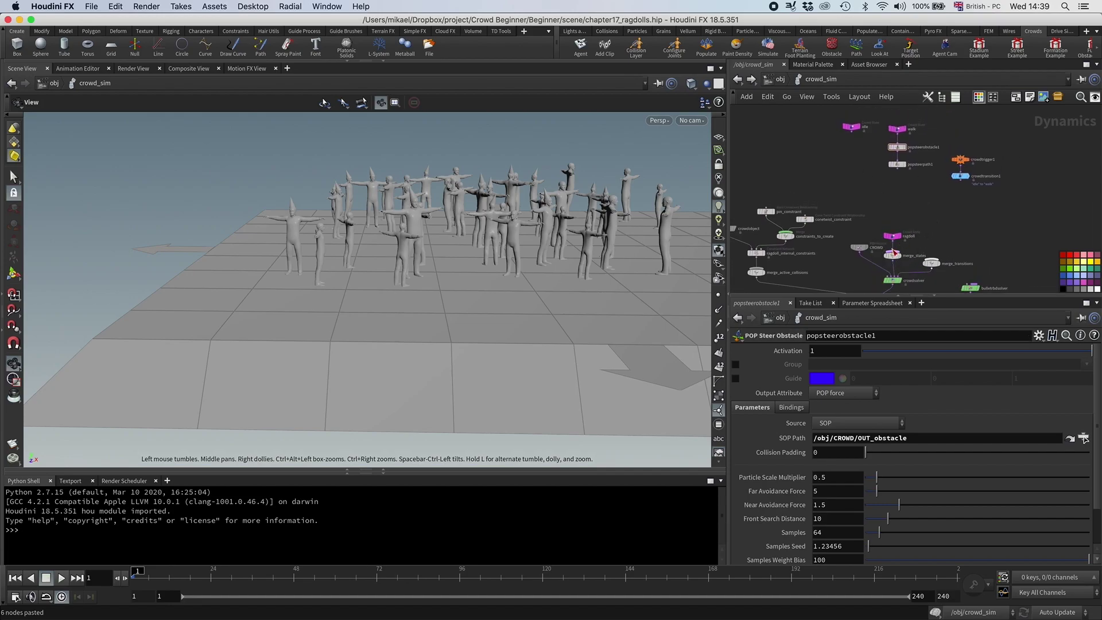
# - Wire the idle state and the walk branch into merge_states, and crowdtransition1 into merge_transitions
pyautogui.moveTo(892, 231); pyautogui.dragTo(884, 191)
pyautogui.click(897, 201)
pyautogui.click(903, 250)
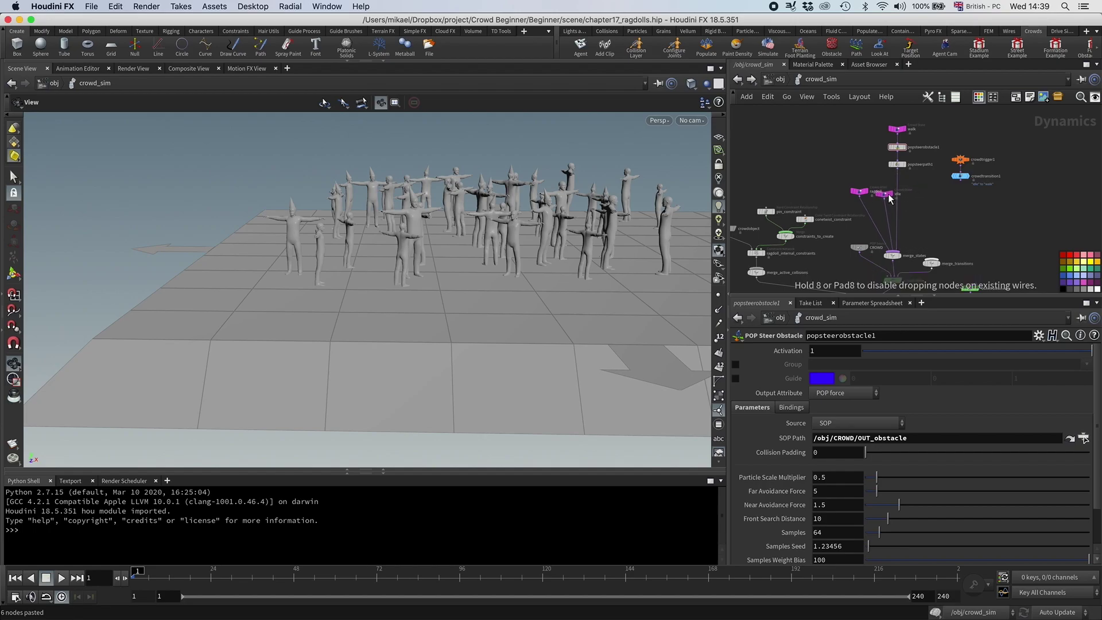
pyautogui.scroll(-2, 958, 224)
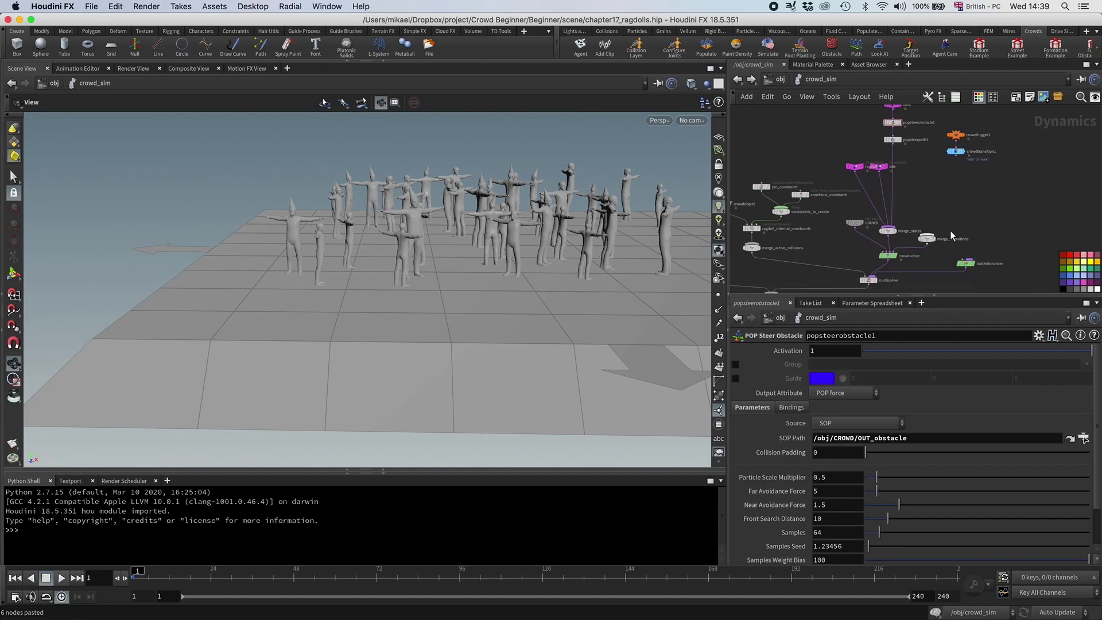
pyautogui.click(926, 233)
pyautogui.click(955, 163)
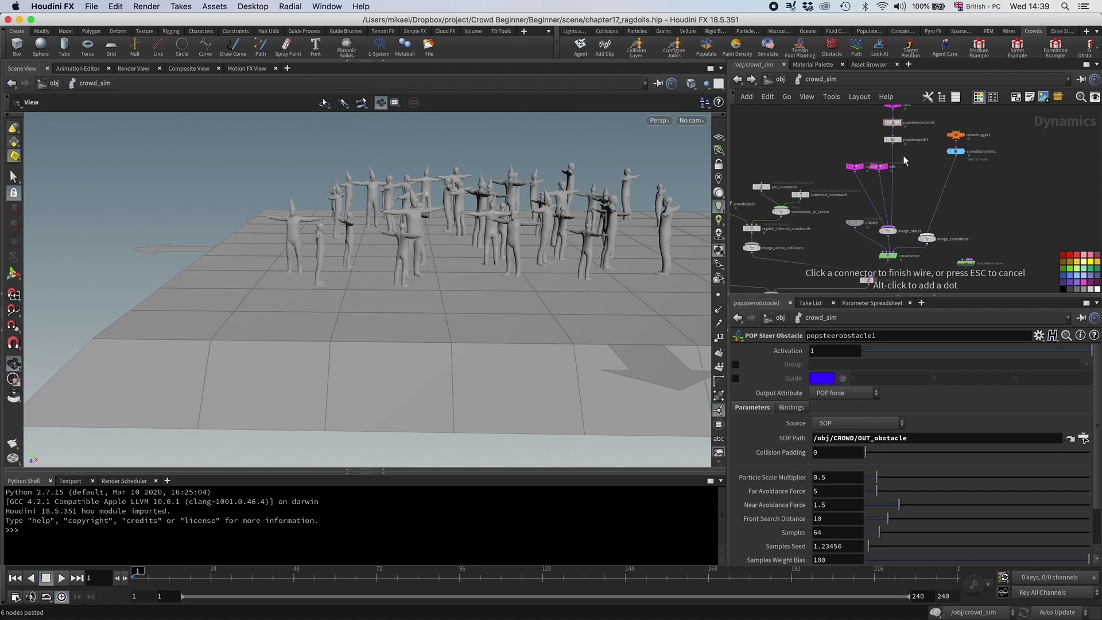
pyautogui.scroll(2, 924, 185)
# - Set the Initial State of the crowdsource0 node in the CROWD network to idle
pyautogui.click(783, 81)
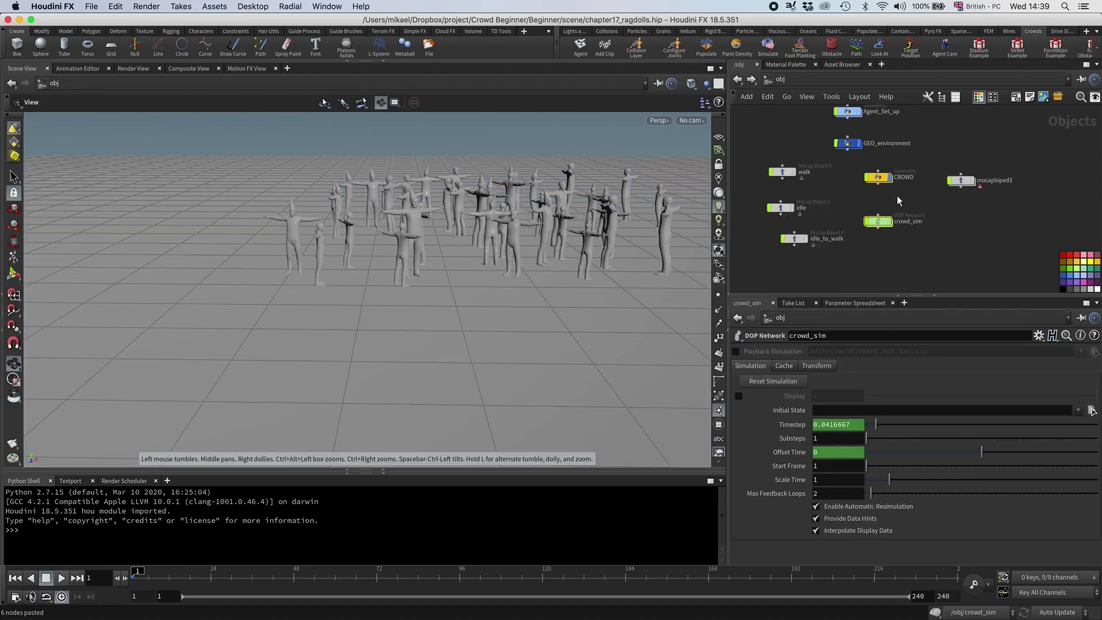
pyautogui.click(878, 178)
pyautogui.doubleClick(879, 178)
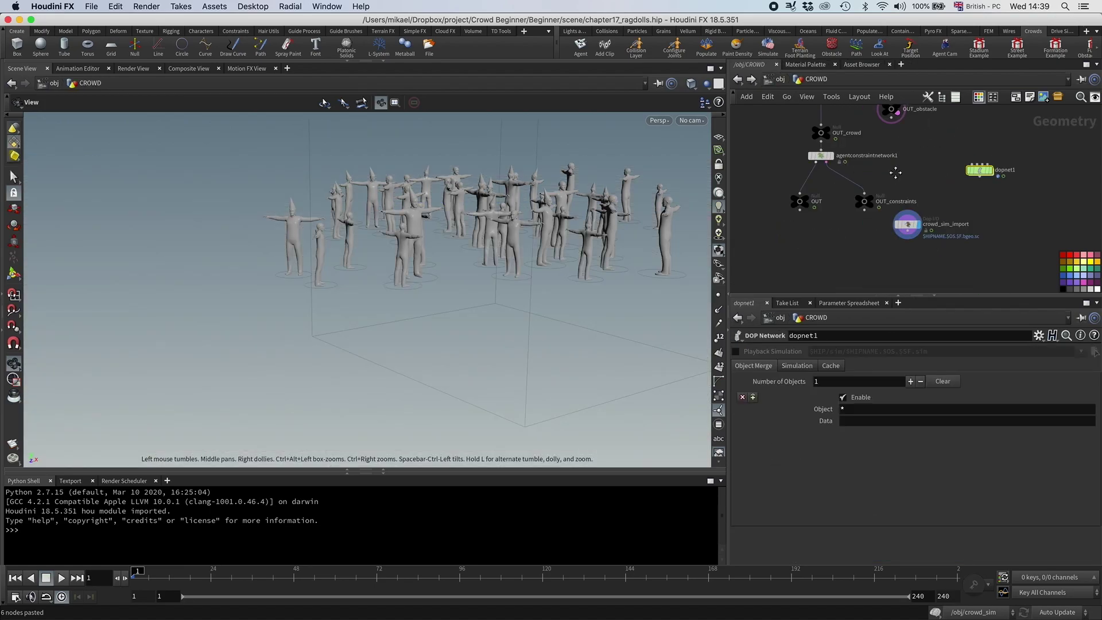
pyautogui.moveTo(896, 173); pyautogui.dragTo(919, 265, button='middle')
pyautogui.click(847, 157)
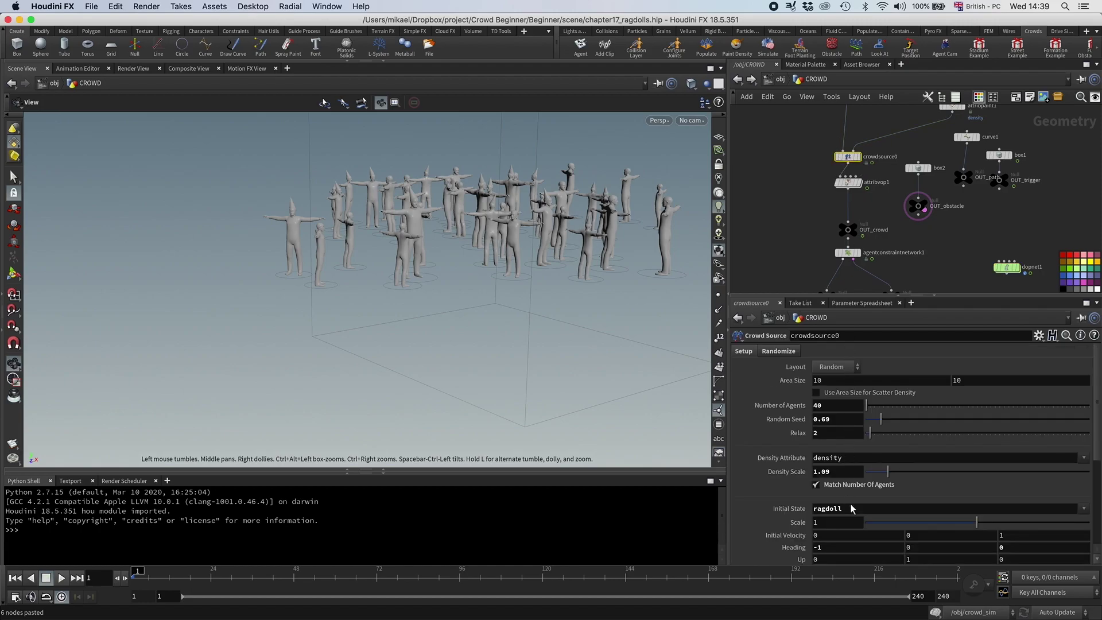
pyautogui.write('idle')
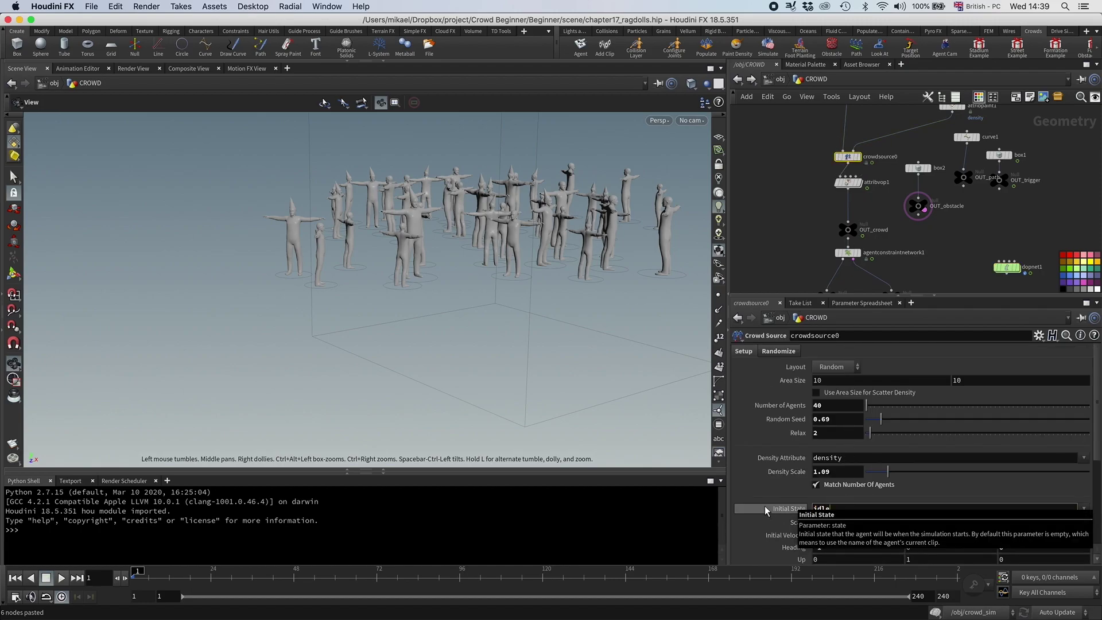
pyautogui.press('Return')
# - Go back to the crowd_sim network and play the simulation with the pasted states
pyautogui.press('u')
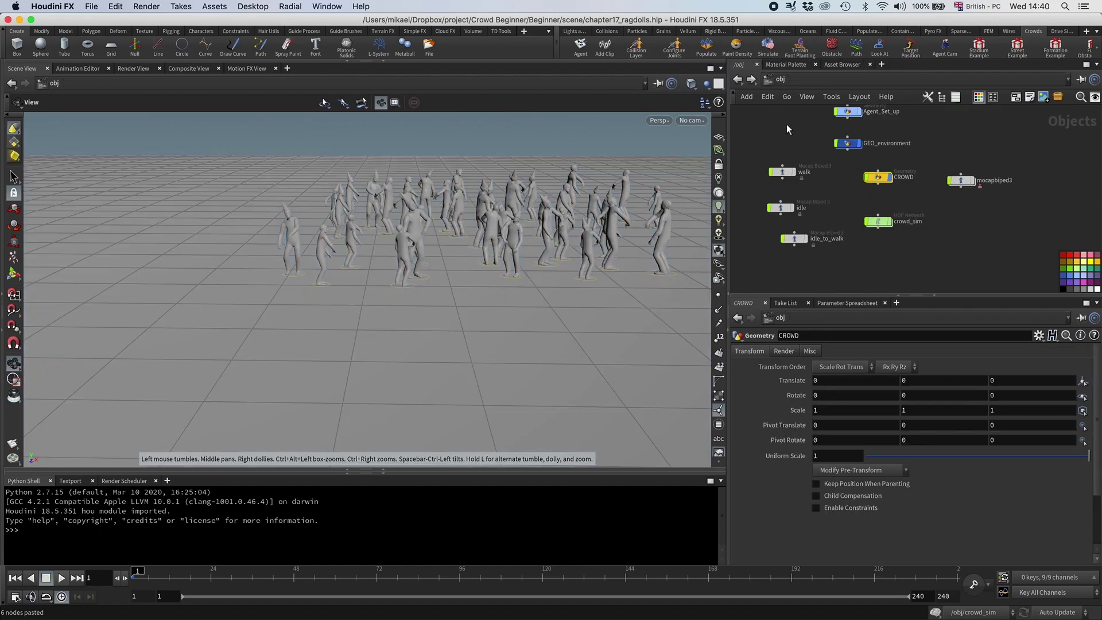
pyautogui.doubleClick(882, 221)
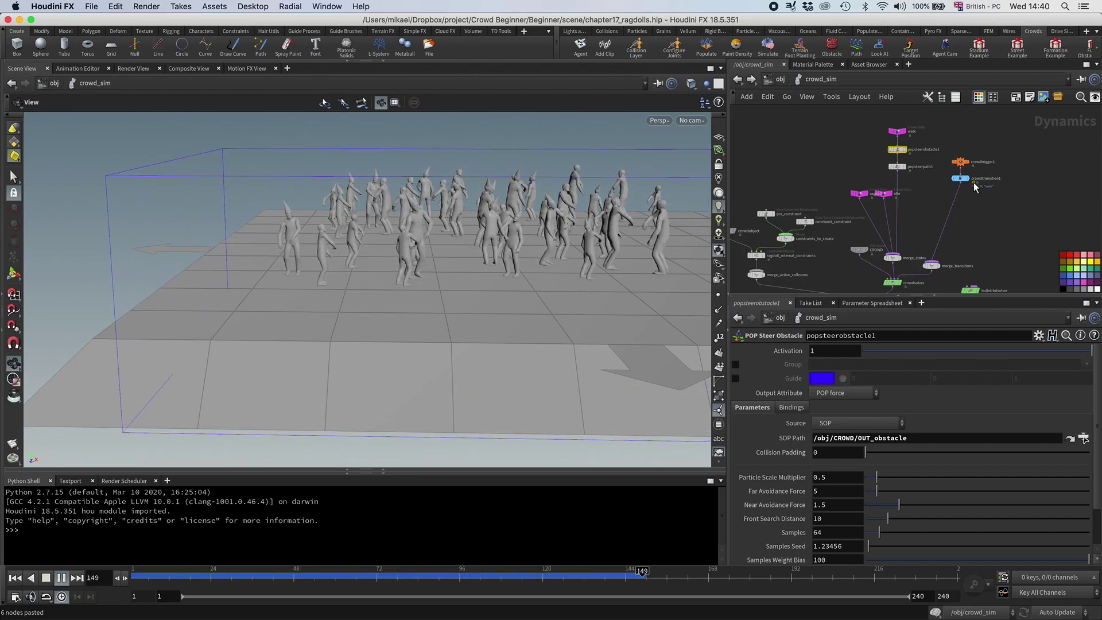
# - Rewind the simulation and set crowdobject's Clip Transition Graph to /obj/Agent_Set_up/OUT_transitions and its Clip Properties to /obj/Agent_Set_up/OUT_properties
pyautogui.hotkey('ctrl', 'Up')
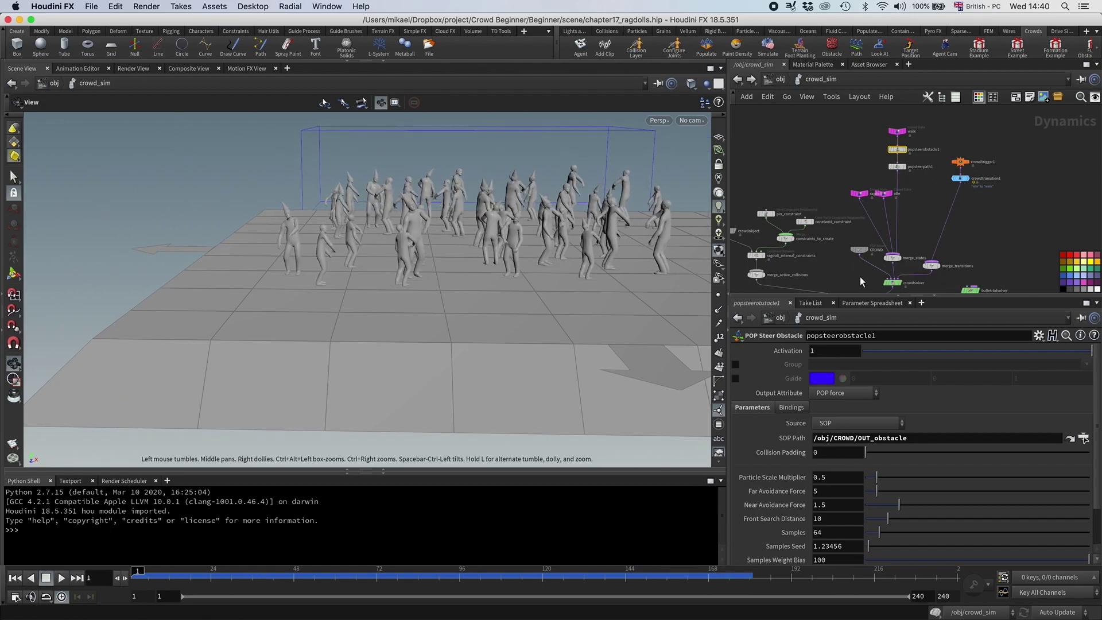
pyautogui.moveTo(830, 256); pyautogui.dragTo(927, 214, button='middle')
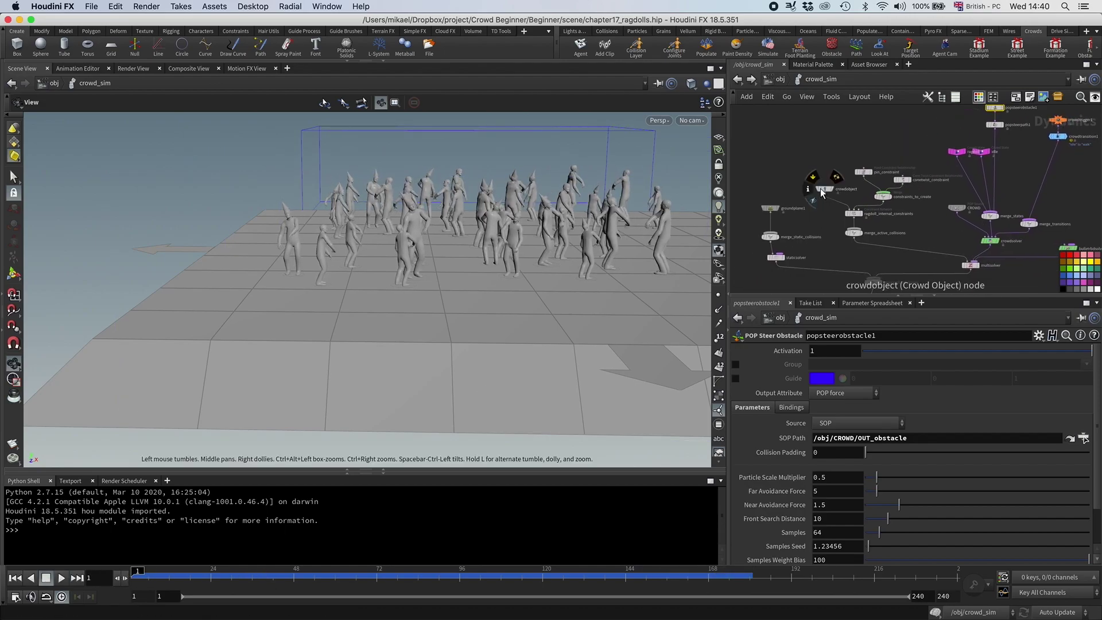
pyautogui.click(821, 188)
pyautogui.click(824, 188)
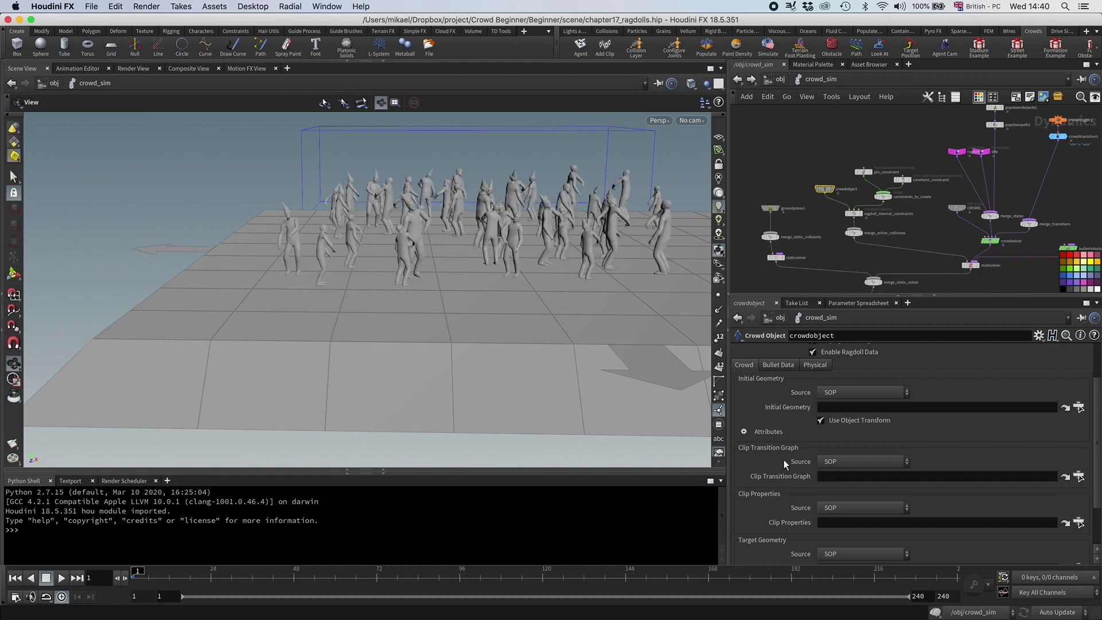
pyautogui.click(1078, 477)
pyautogui.click(978, 409)
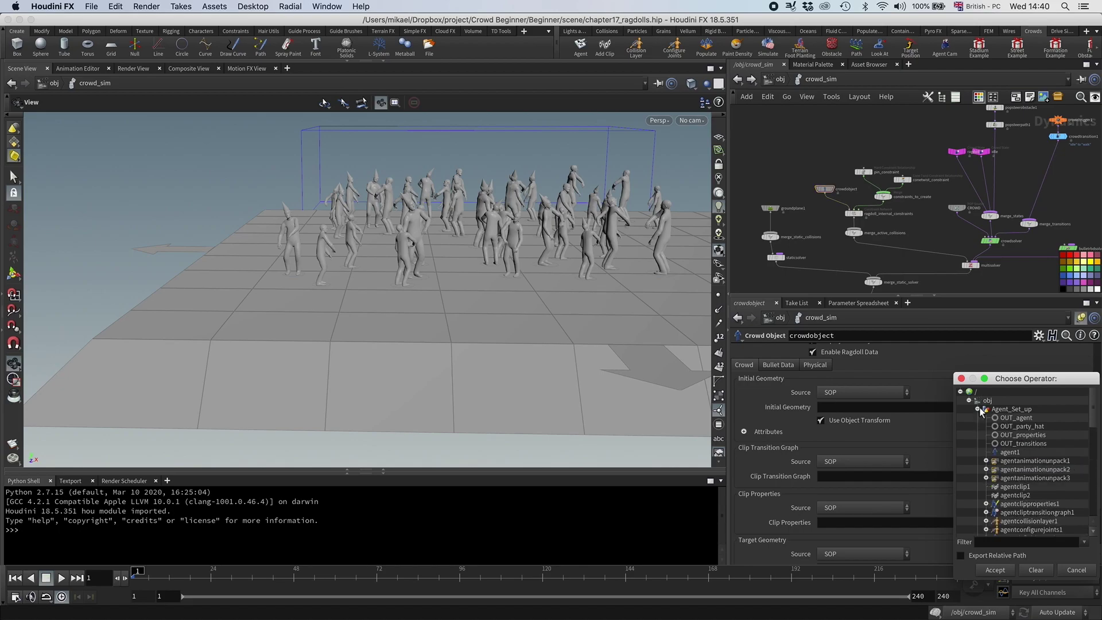
pyautogui.doubleClick(1029, 443)
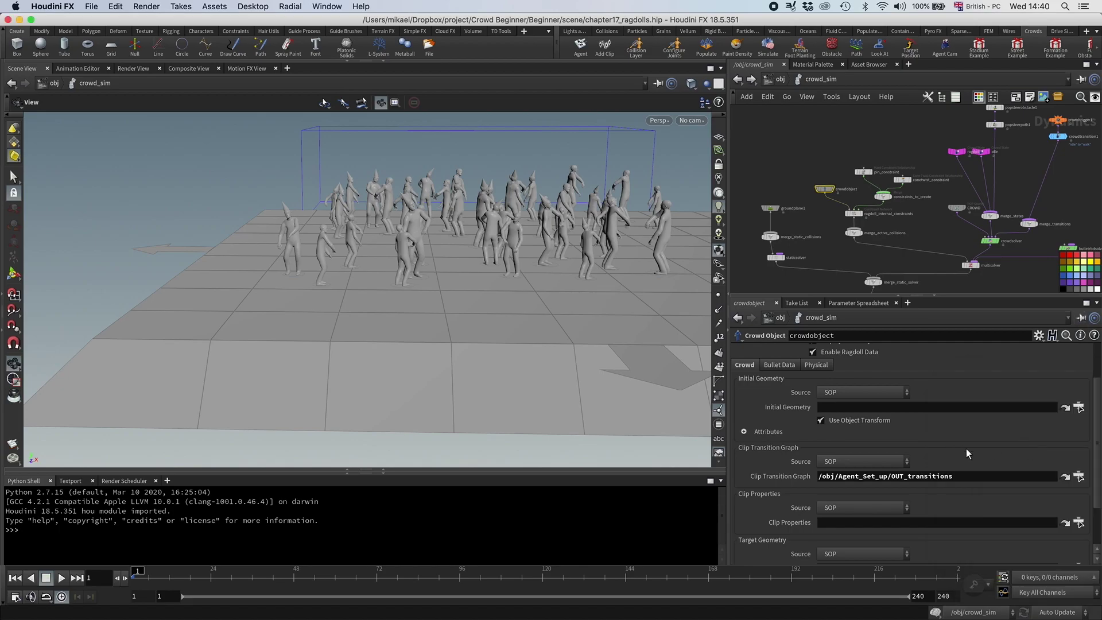
pyautogui.click(1078, 523)
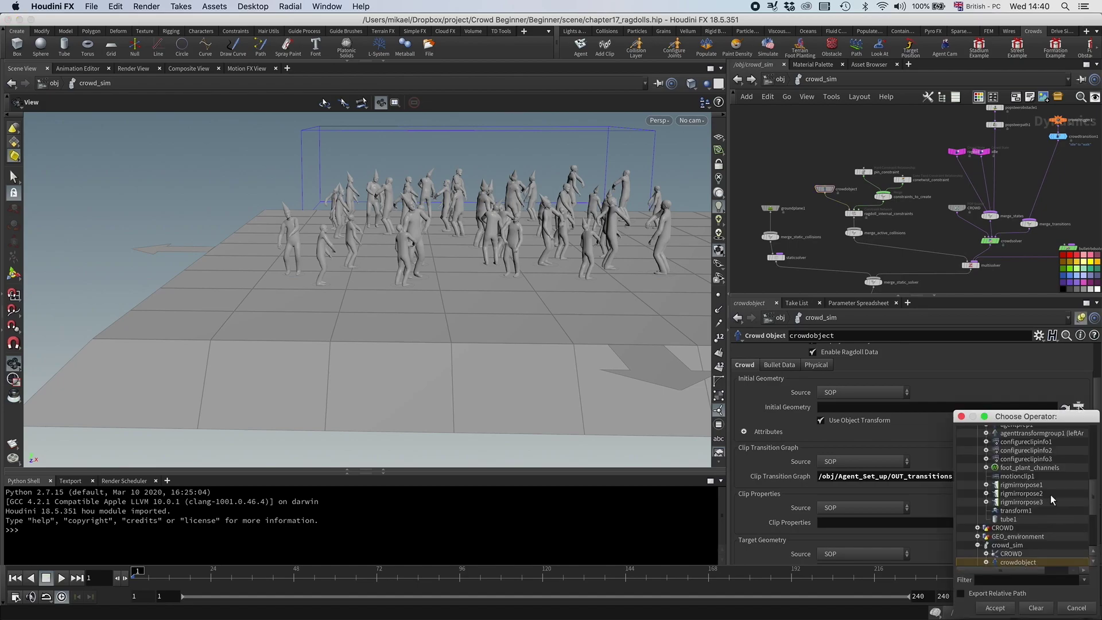
pyautogui.doubleClick(1040, 474)
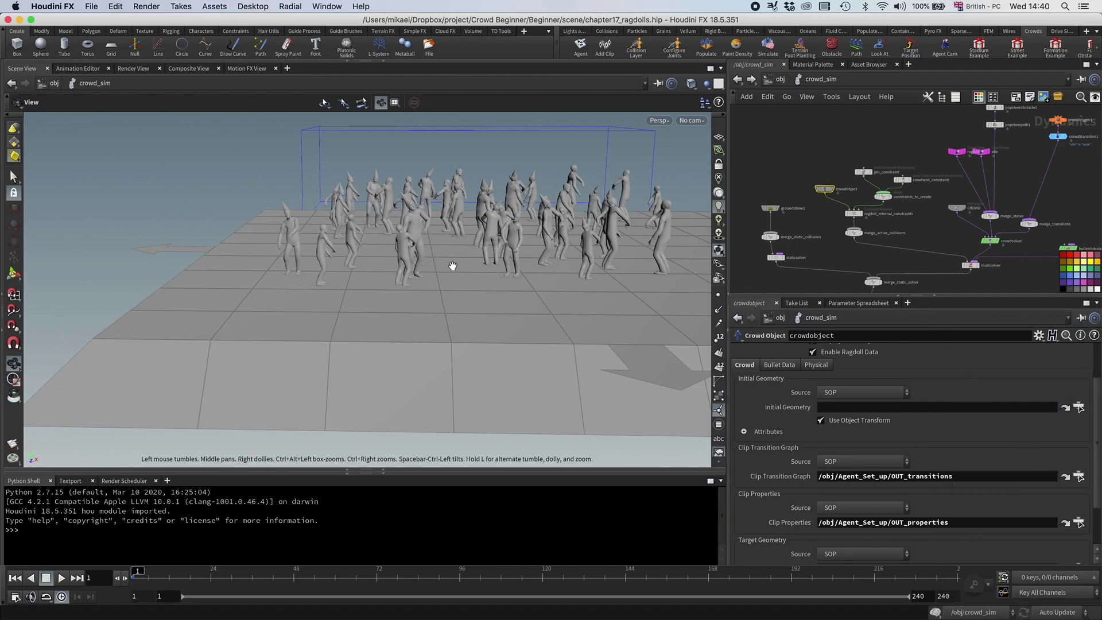
# - Play the crowd simulation from the first frame with the whole ground and all the agents in view
pyautogui.moveTo(452, 266); pyautogui.dragTo(441, 266)
pyautogui.moveTo(440, 266); pyautogui.dragTo(459, 298, button='right')
pyautogui.moveTo(459, 298); pyautogui.dragTo(456, 315)
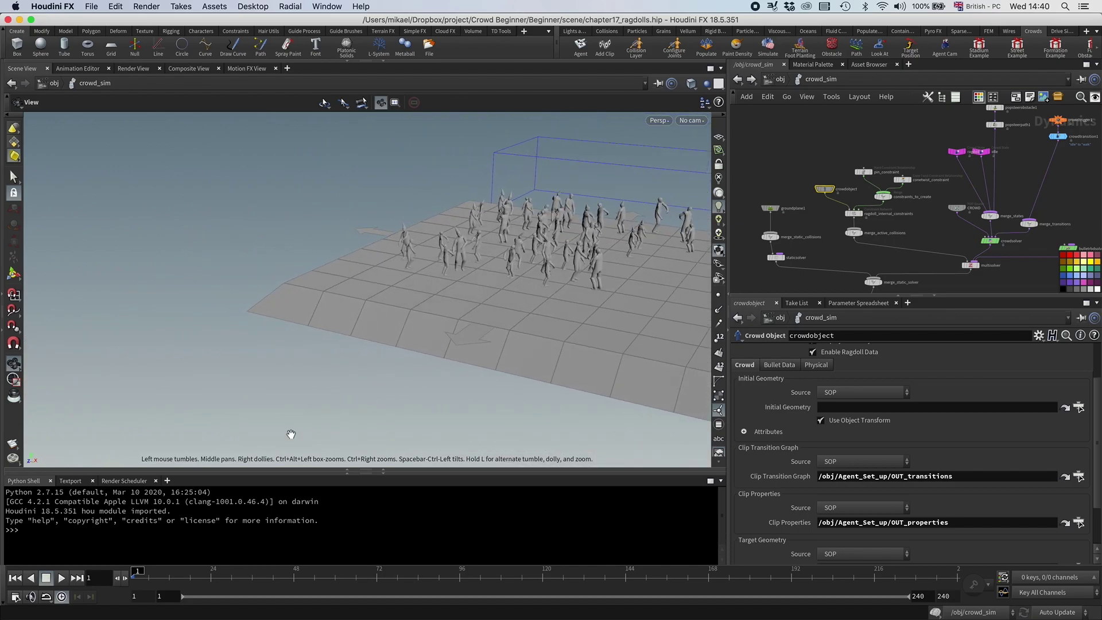
pyautogui.moveTo(606, 290); pyautogui.dragTo(454, 274, button='middle')
pyautogui.click(63, 578)
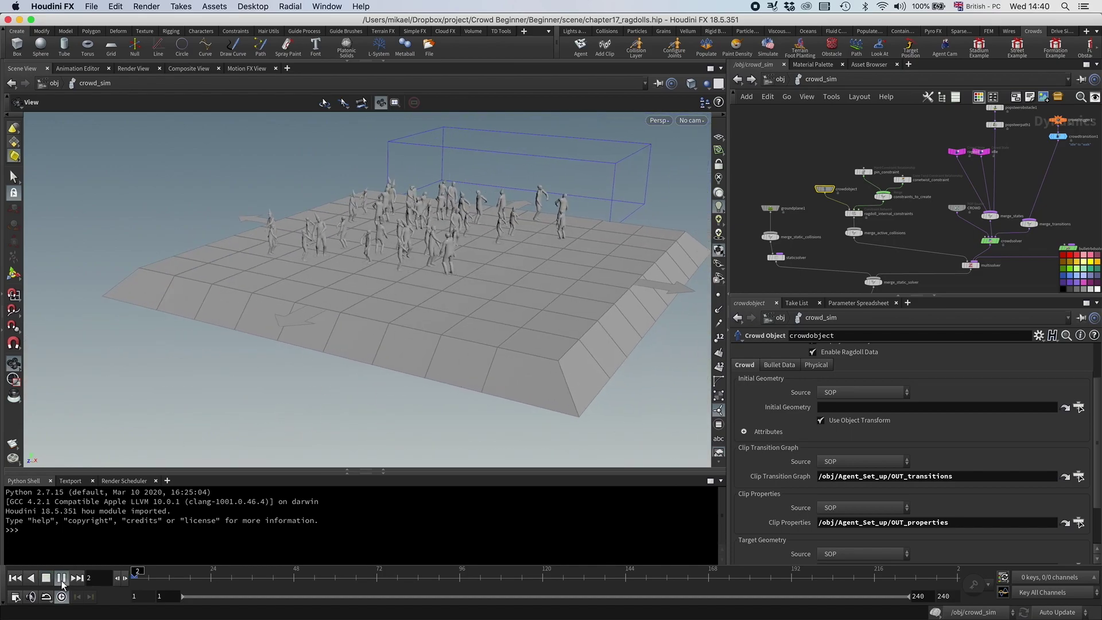